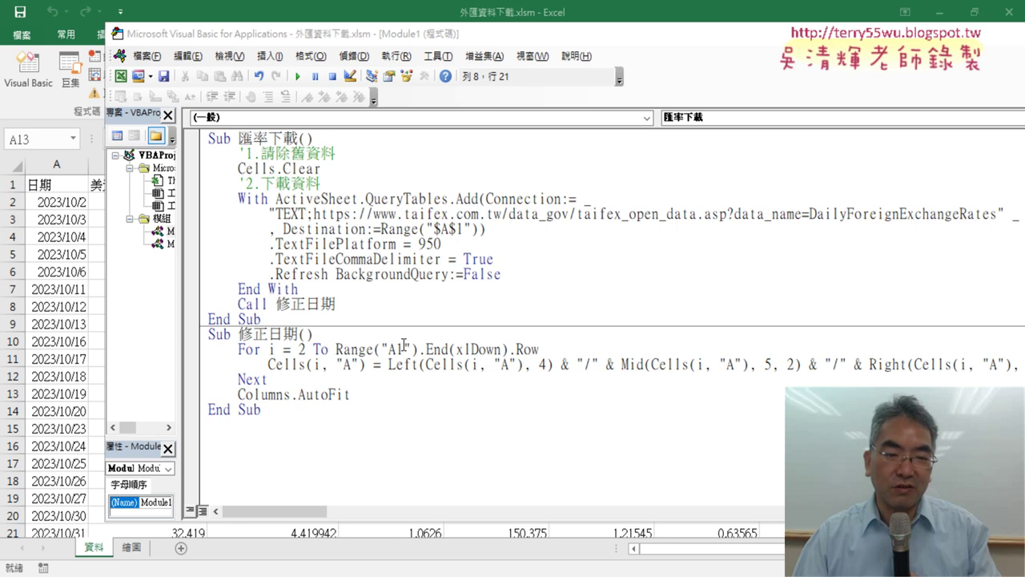
Cap the date-fixing loop's end row at 37, then select worksheet rows 38–42
drag(336, 350, 535, 353)
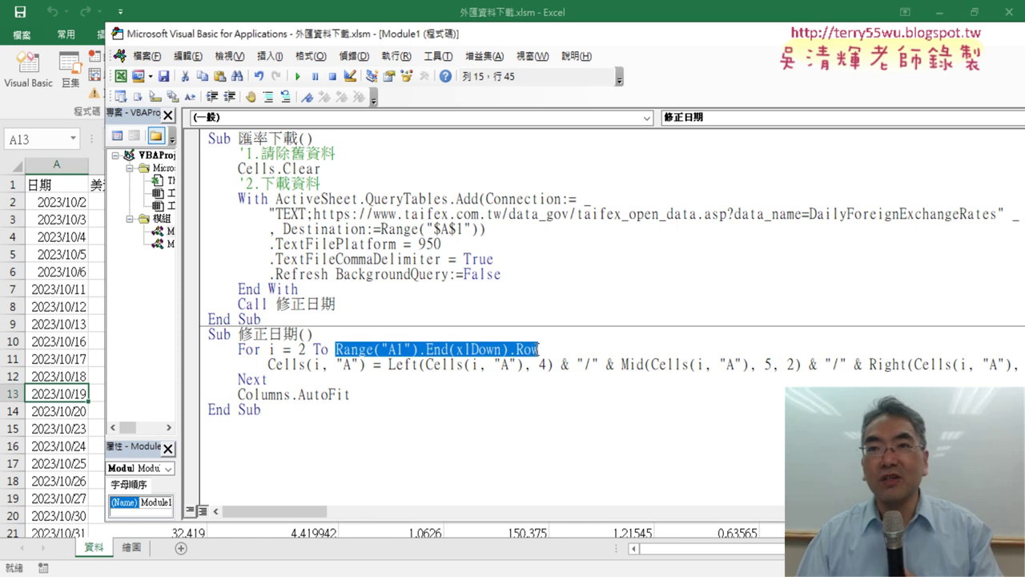
text(37)
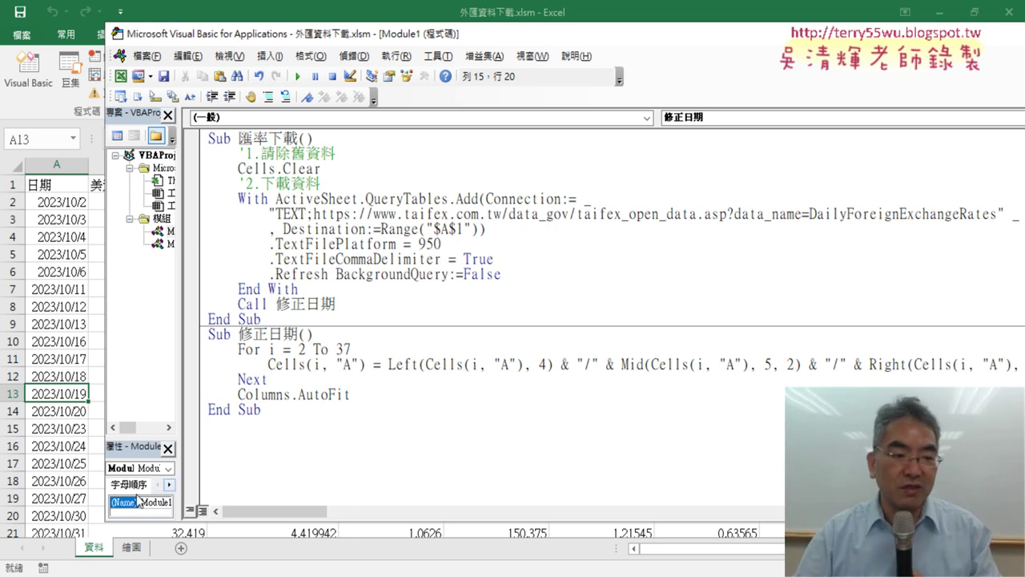
click(69, 453)
scroll(70, 453, down, 2)
scroll(71, 453, down, 3)
scroll(70, 453, down, 2)
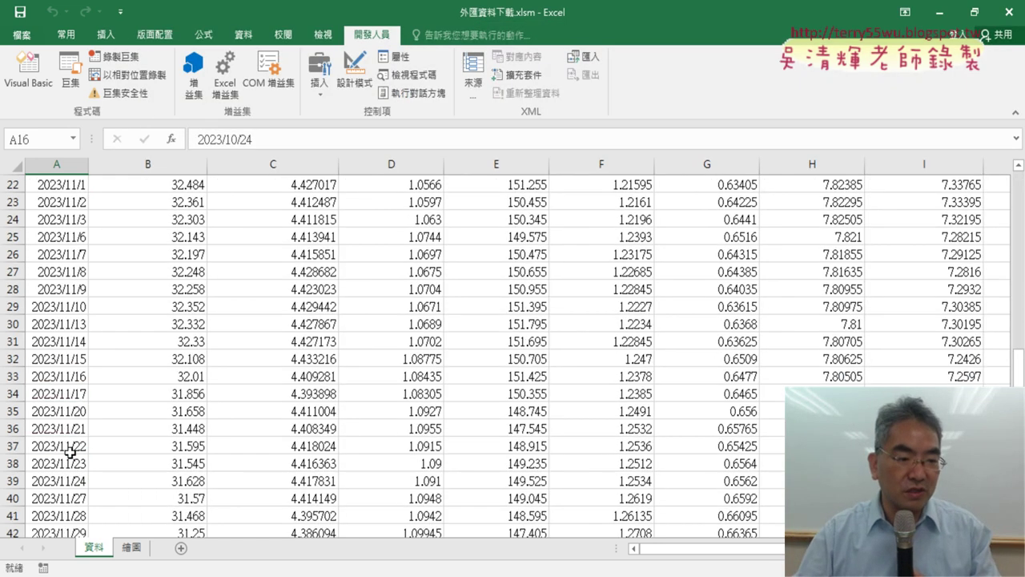
scroll(70, 452, down, 1)
click(69, 394)
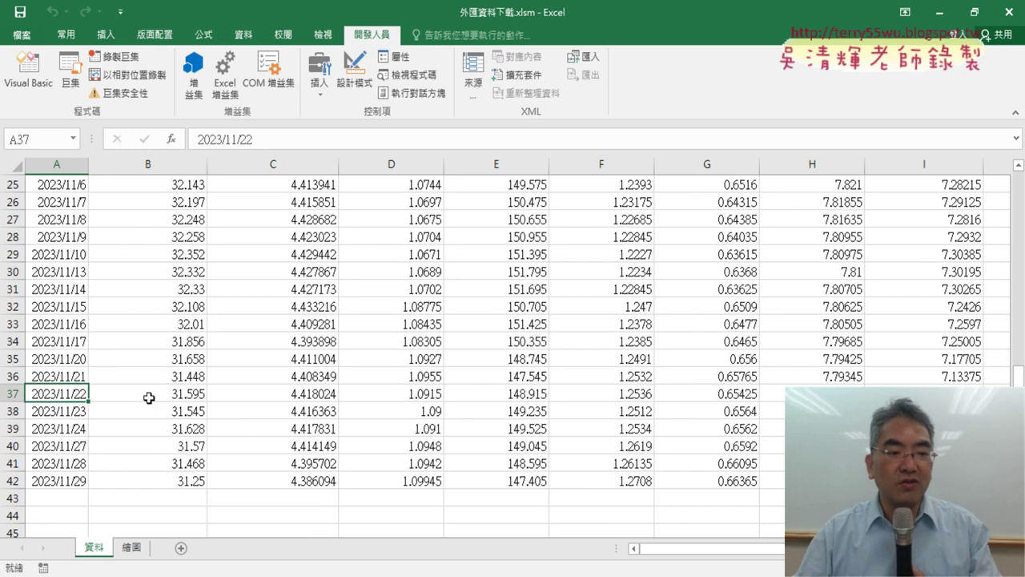
drag(13, 411, 11, 480)
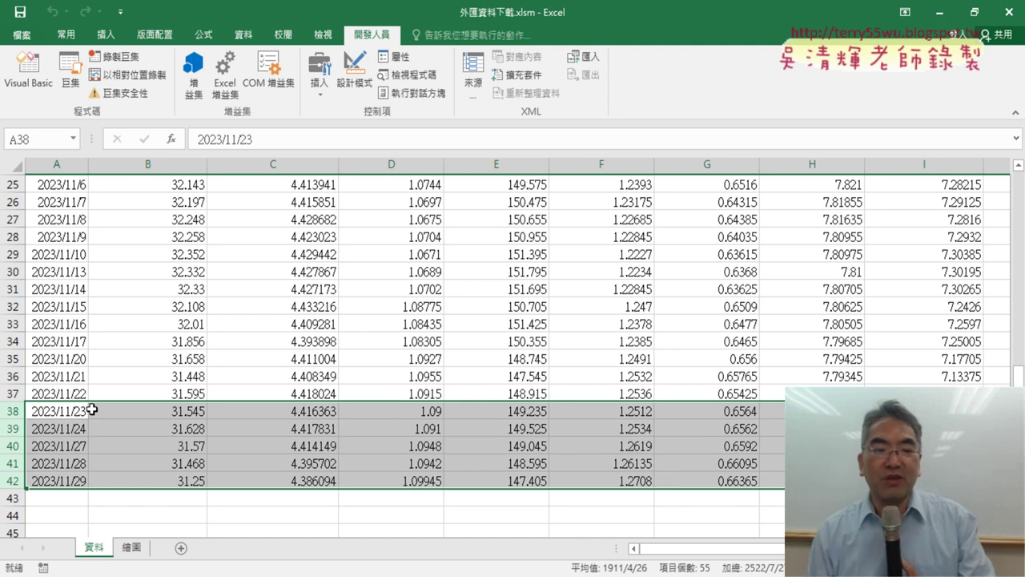
Run the 匯率下載 macro and check that A38:A42 stay unconverted while A37 is converted
click(28, 68)
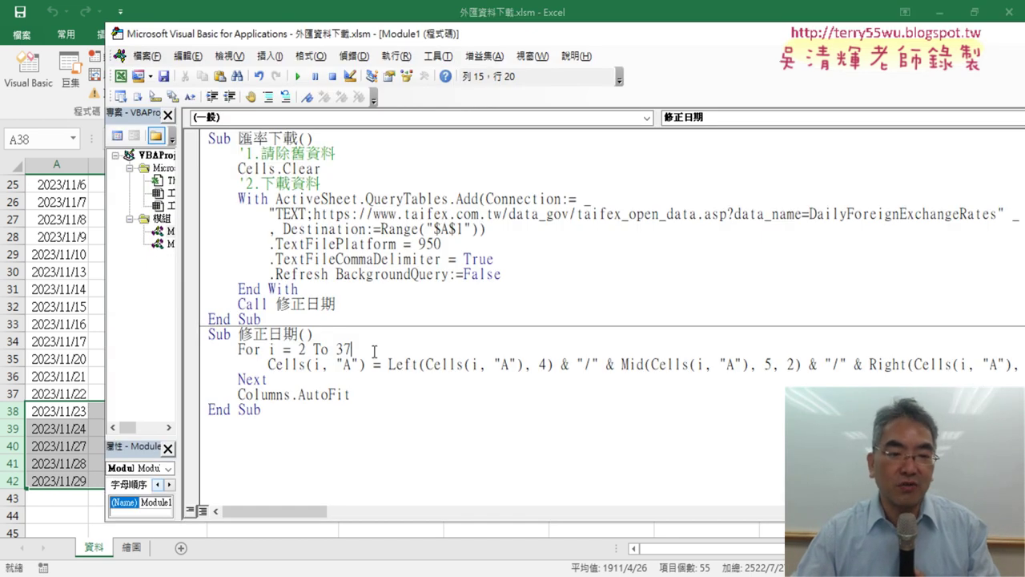
click(367, 244)
click(298, 76)
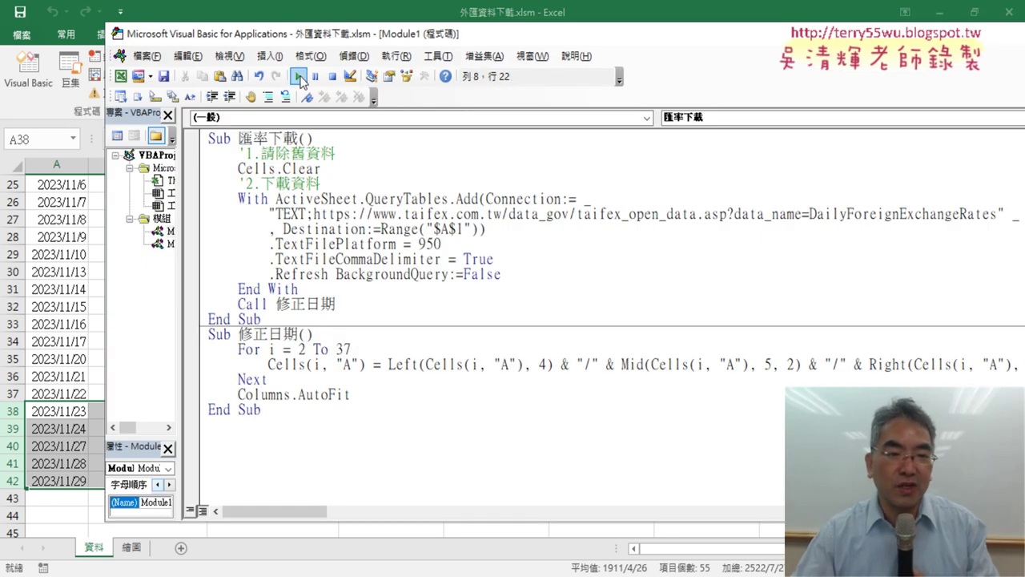
click(70, 306)
drag(93, 411, 65, 479)
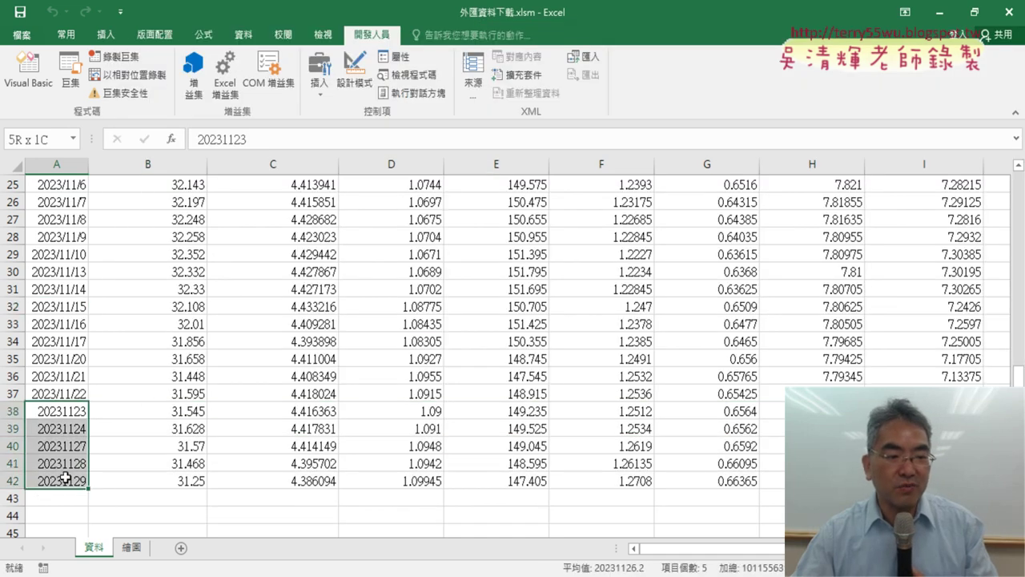
click(61, 395)
drag(58, 414, 64, 477)
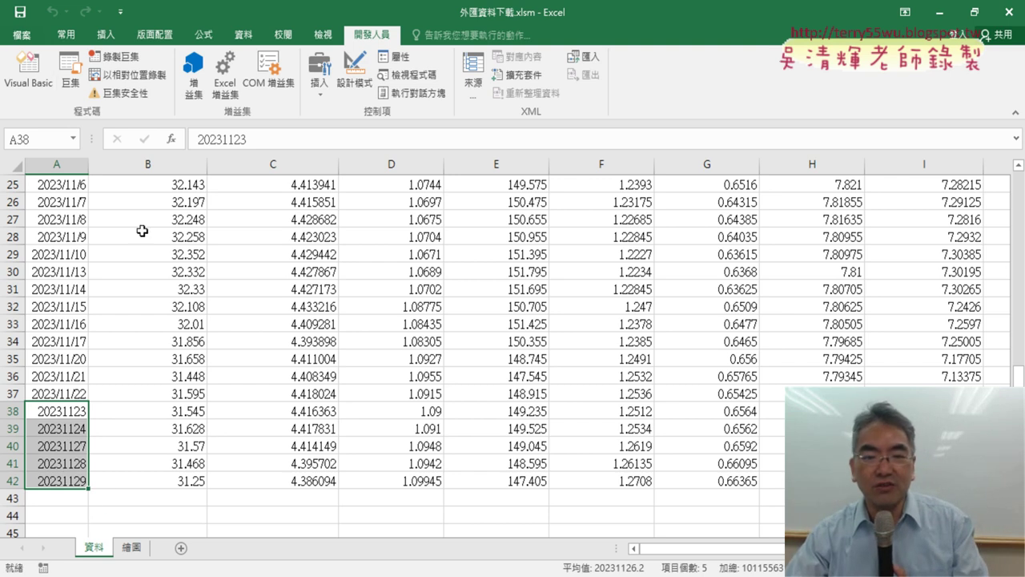
Scroll to the macro buttons and run 全部折線圖 to chart every currency
drag(753, 557, 781, 553)
scroll(778, 418, up, 4)
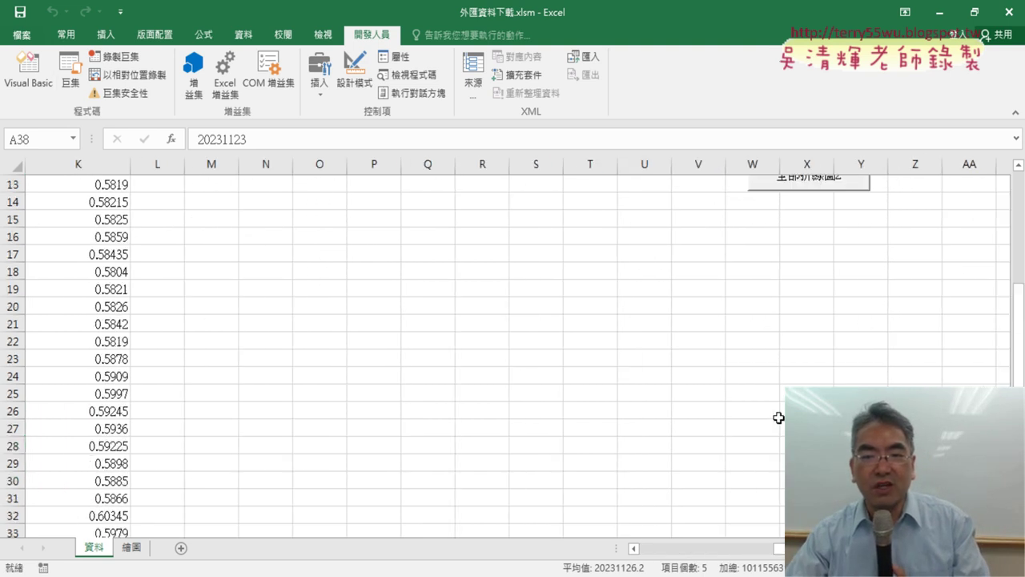
scroll(778, 418, up, 4)
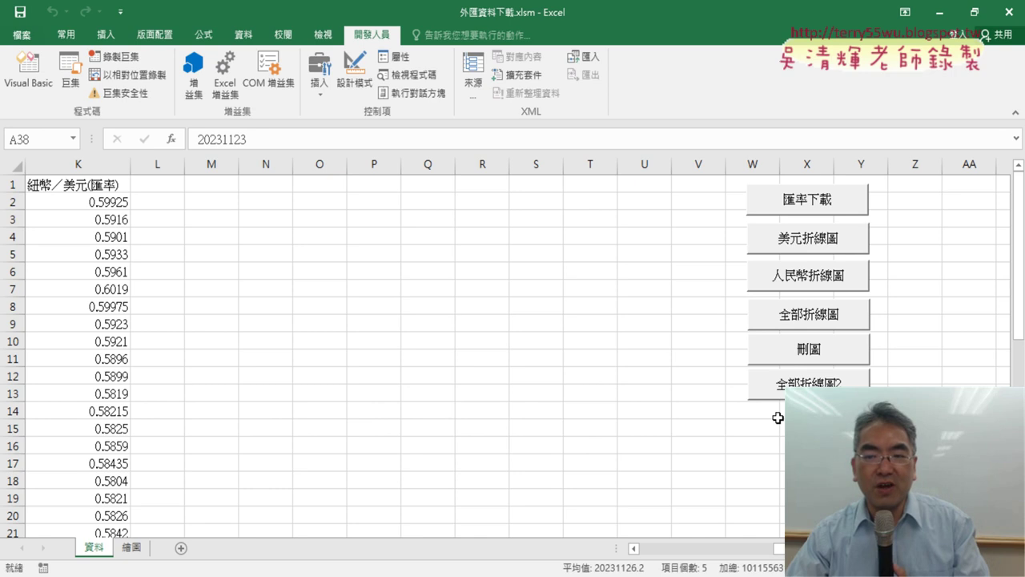
click(809, 315)
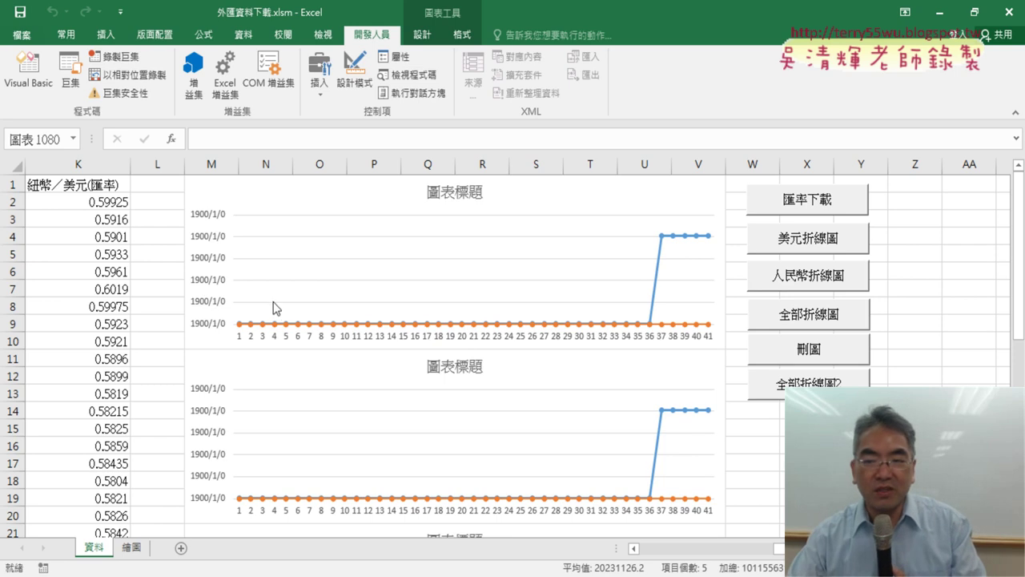
Open the code of the macro assigned to the 匯率下載 button
right_click(797, 199)
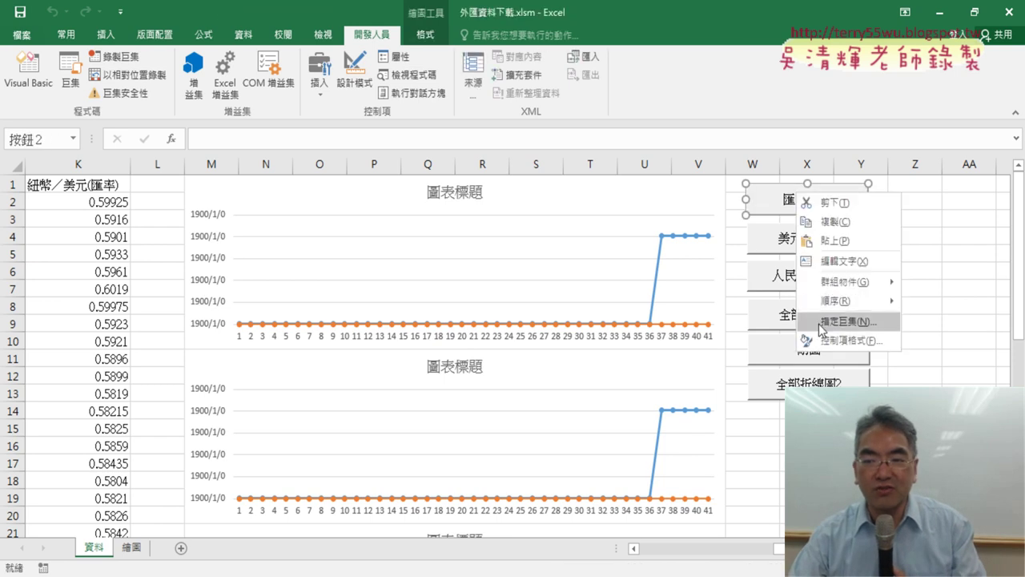
click(848, 320)
click(932, 201)
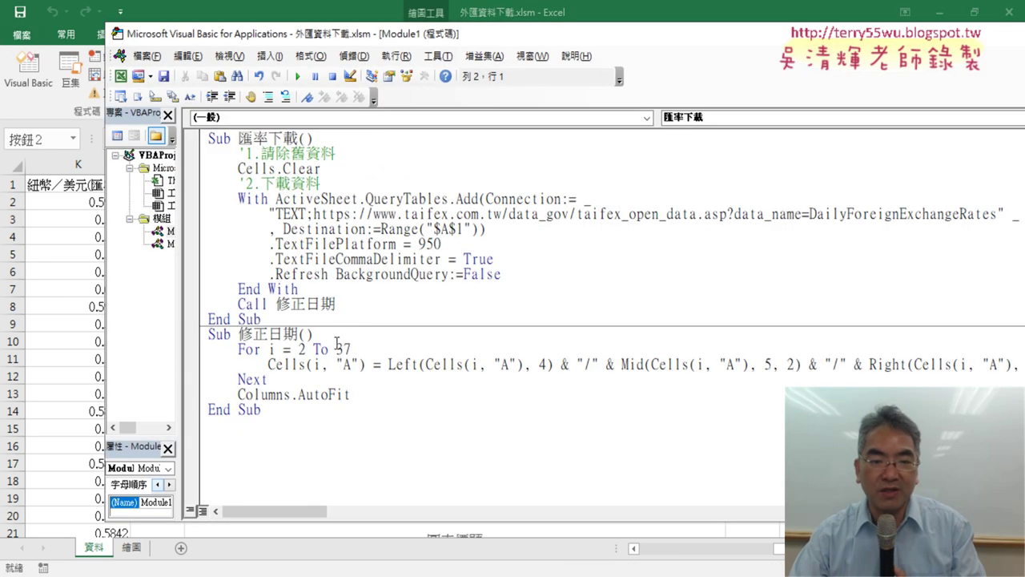
Replace the loop end 37 with Range("A1").End(xlDown).Row and return to the worksheet
drag(335, 349, 344, 349)
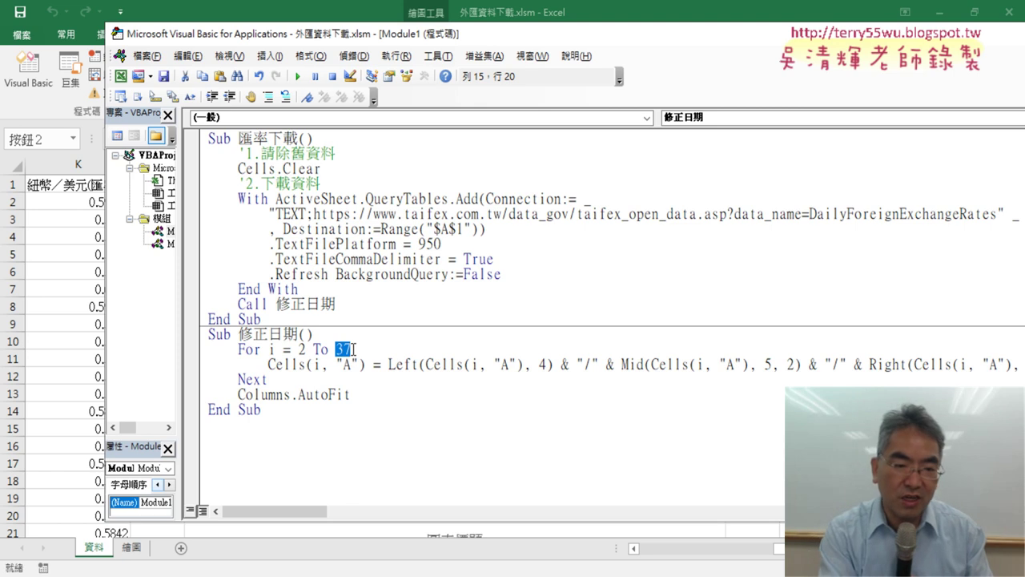
text(ran)
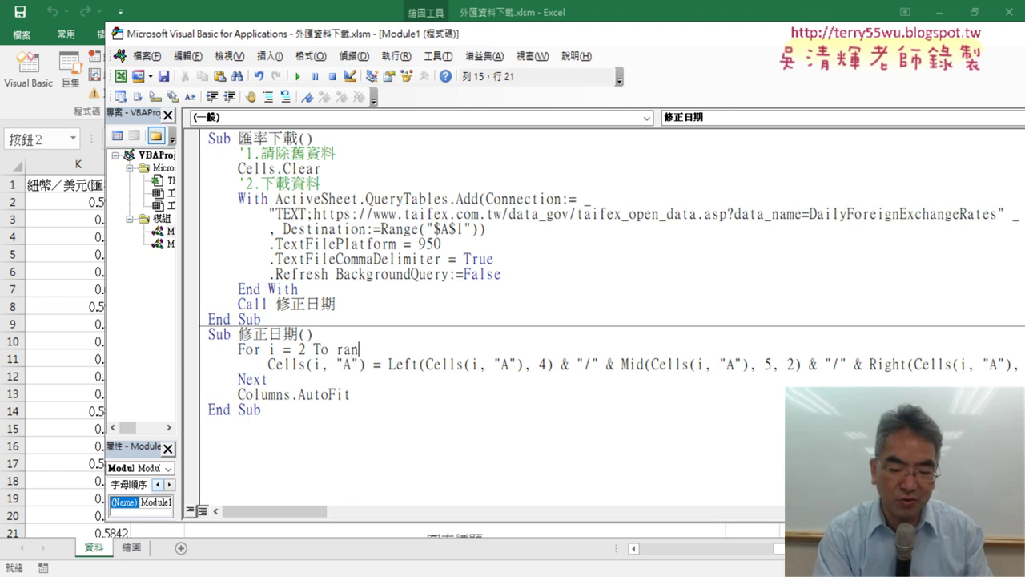
text(ge("A)
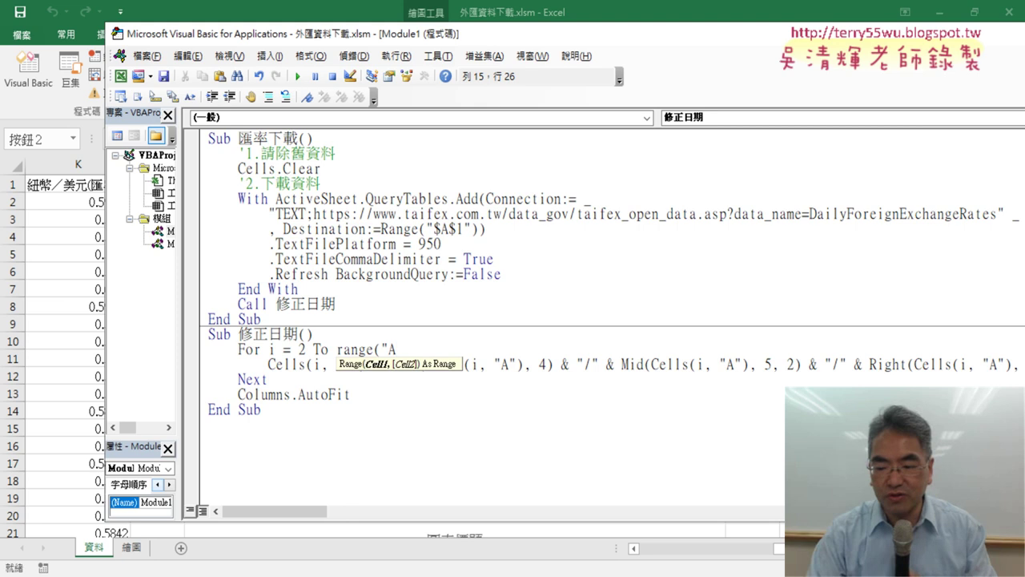
text(1"))
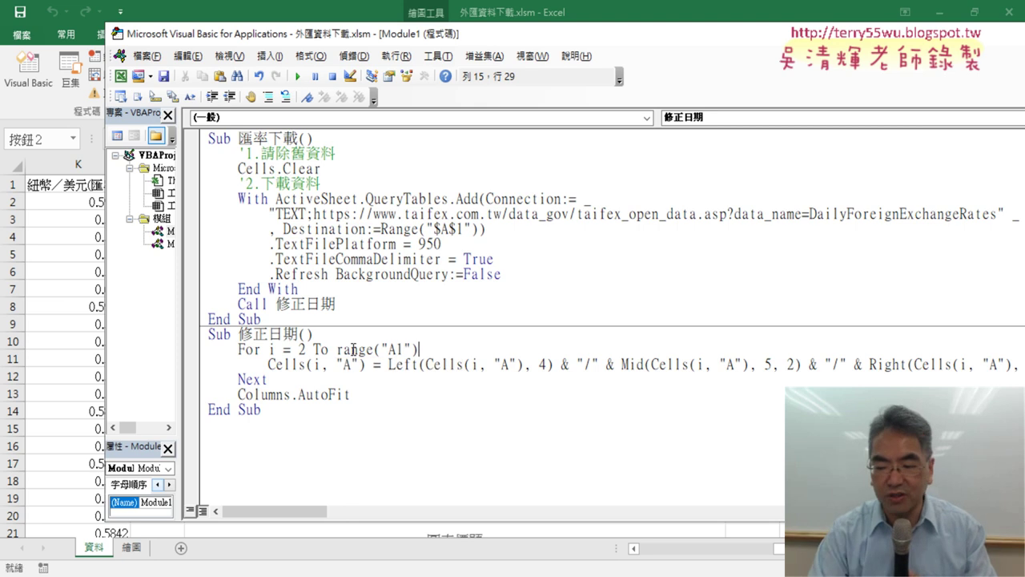
text(.E)
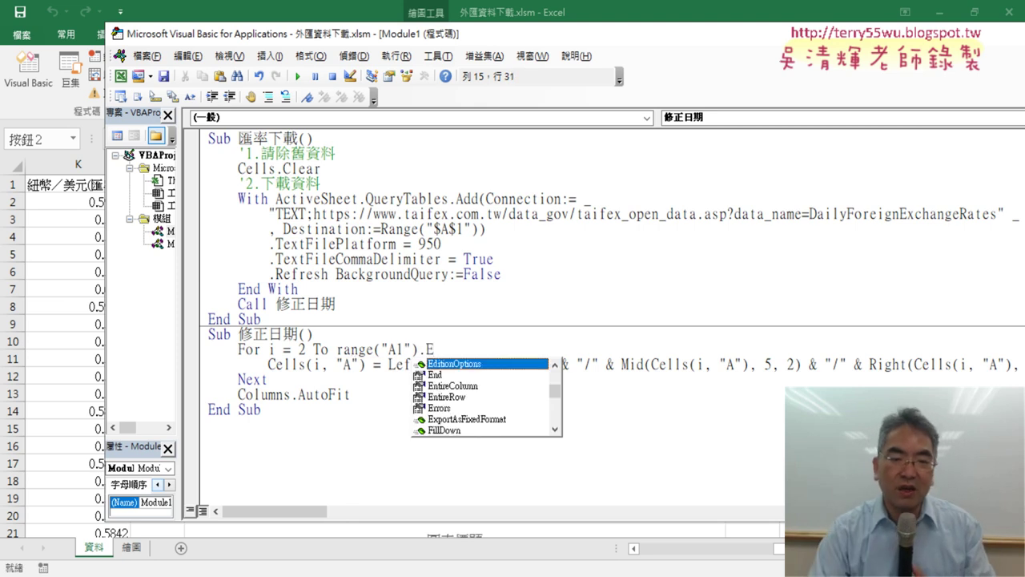
key(Down)
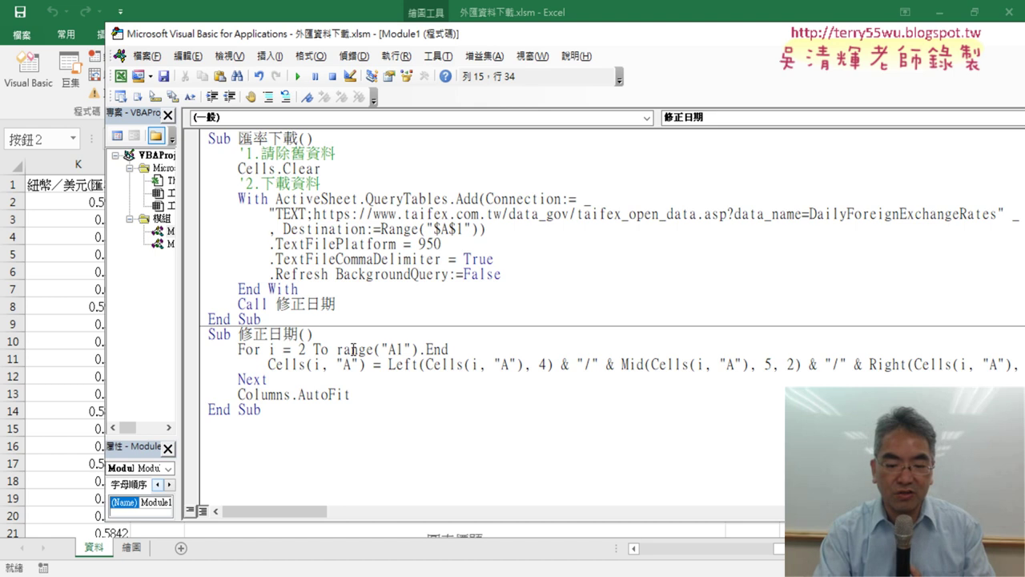
text((xlDown)
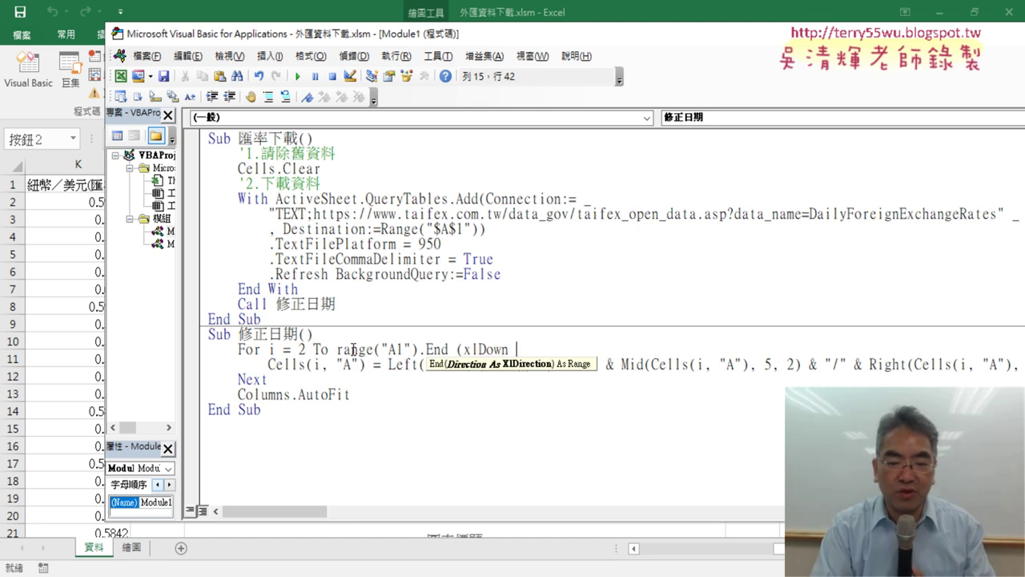
text( ))
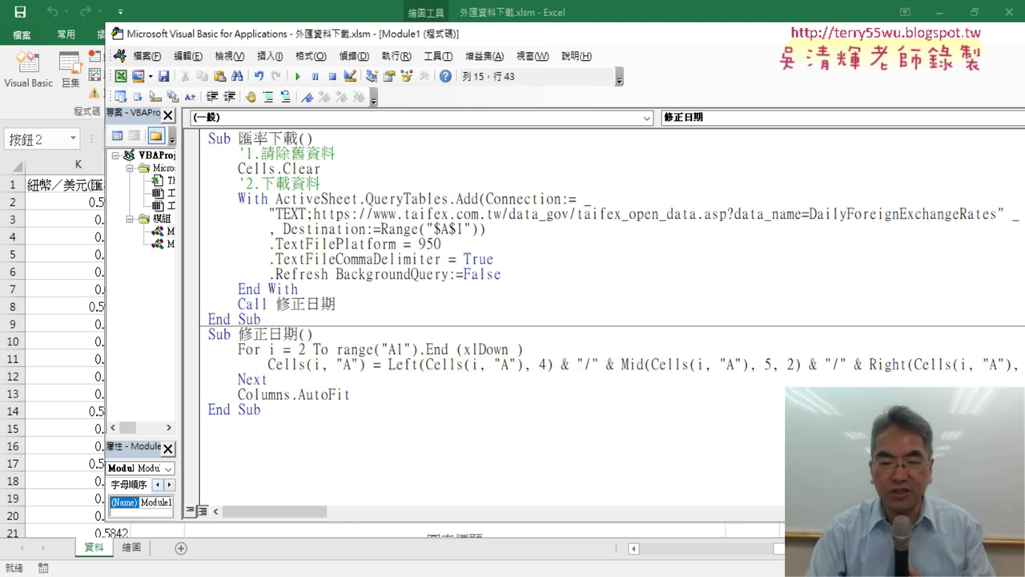
text(.ro)
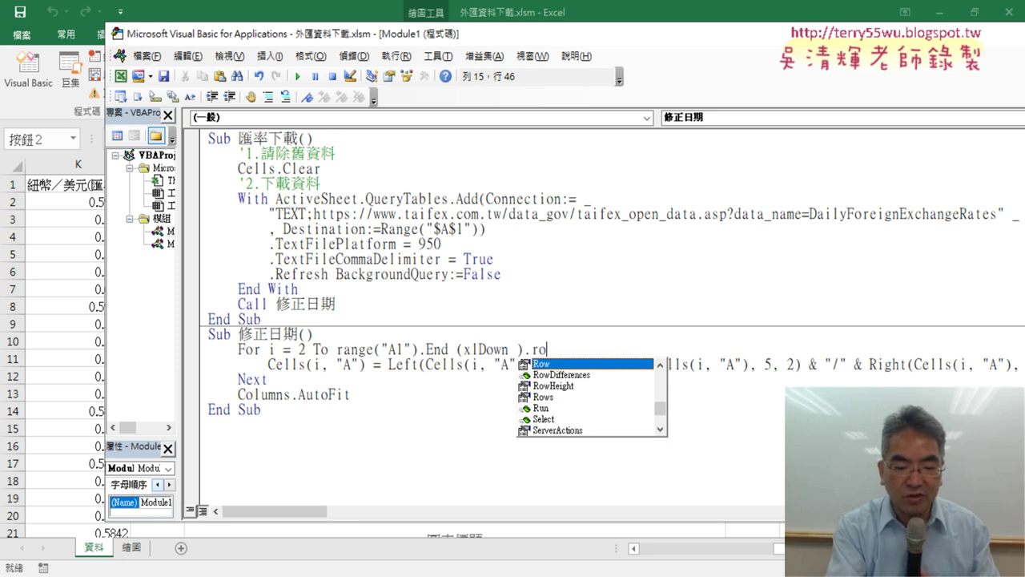
text(w)
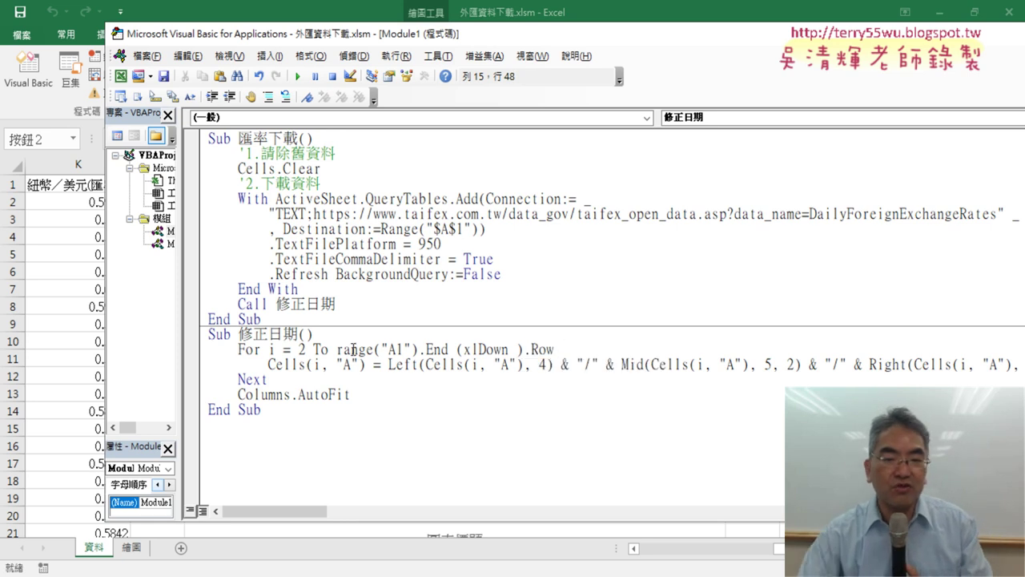
click(641, 436)
drag(544, 350, 511, 349)
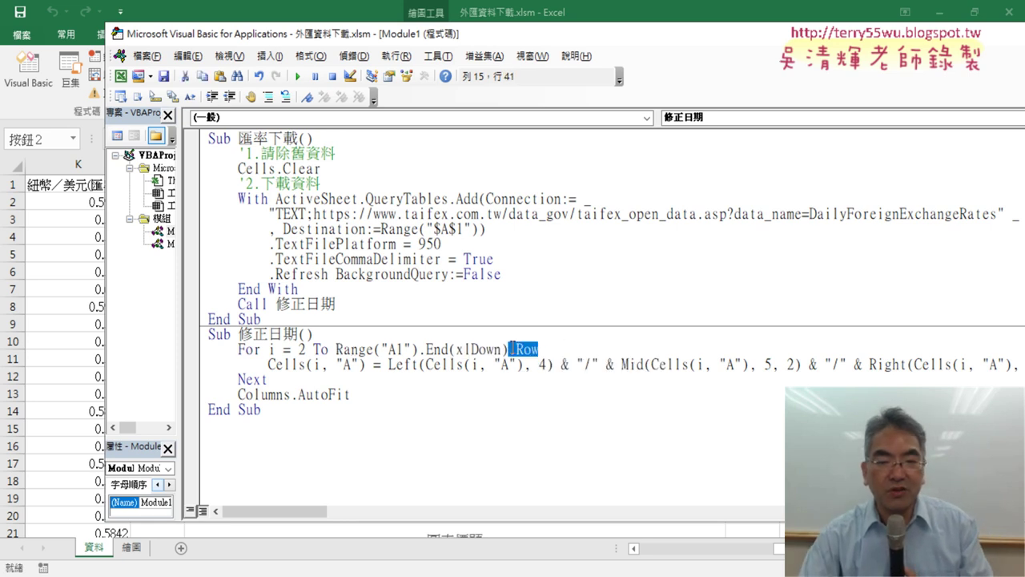
click(45, 469)
scroll(46, 469, down, 9)
scroll(48, 469, down, 3)
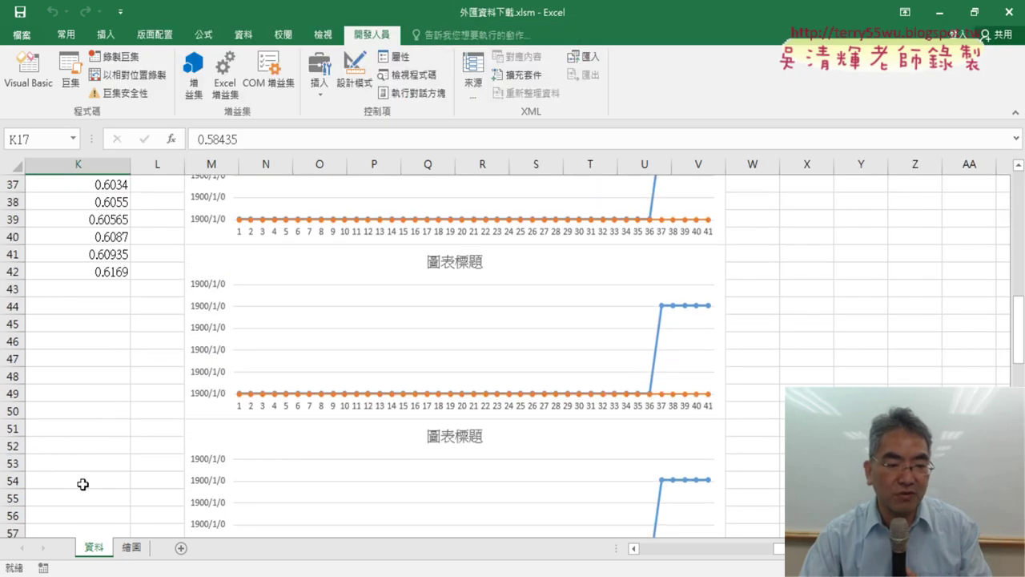
Select A42, then in the VBA editor highlight Range("A1").End(xlDown).Row and focus Sub 匯率下載
drag(778, 549, 645, 549)
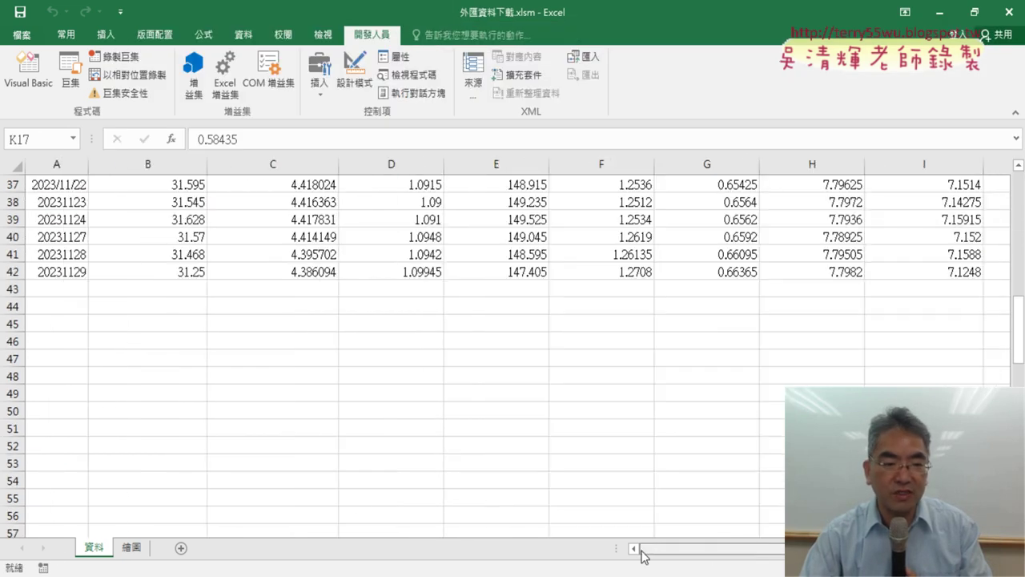
click(39, 268)
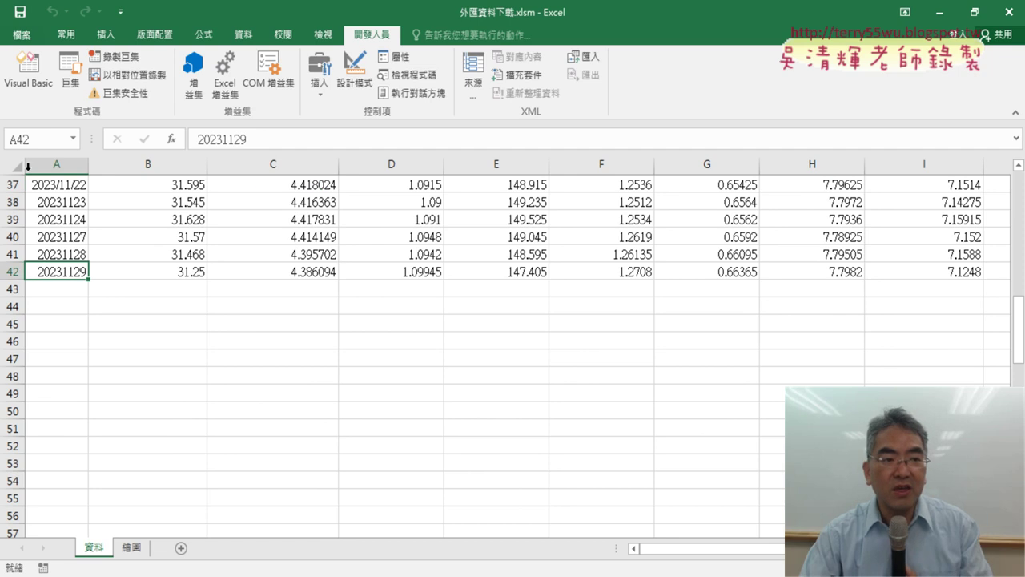
key(alt+F11)
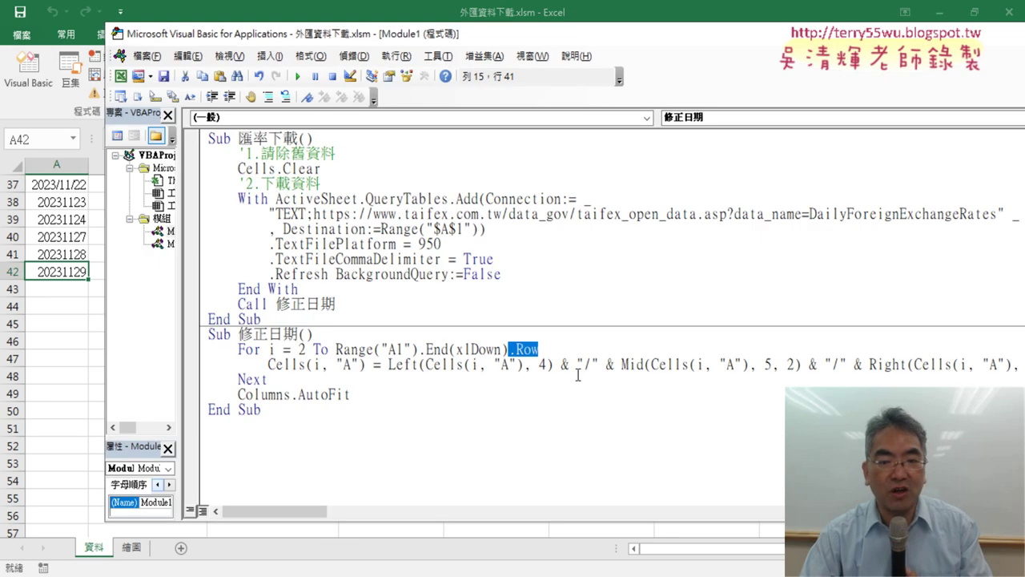
click(553, 350)
drag(544, 349, 336, 350)
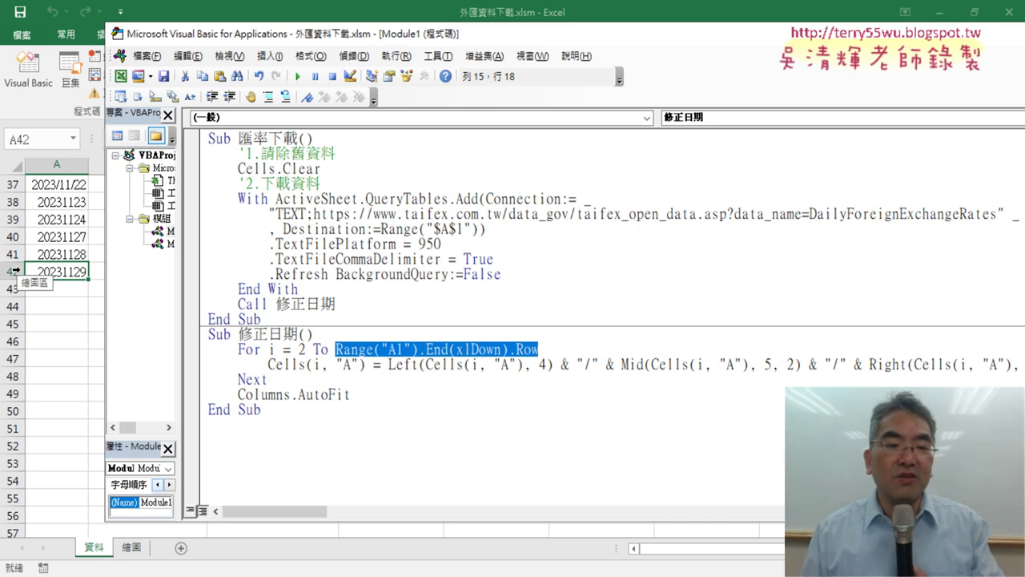
click(375, 214)
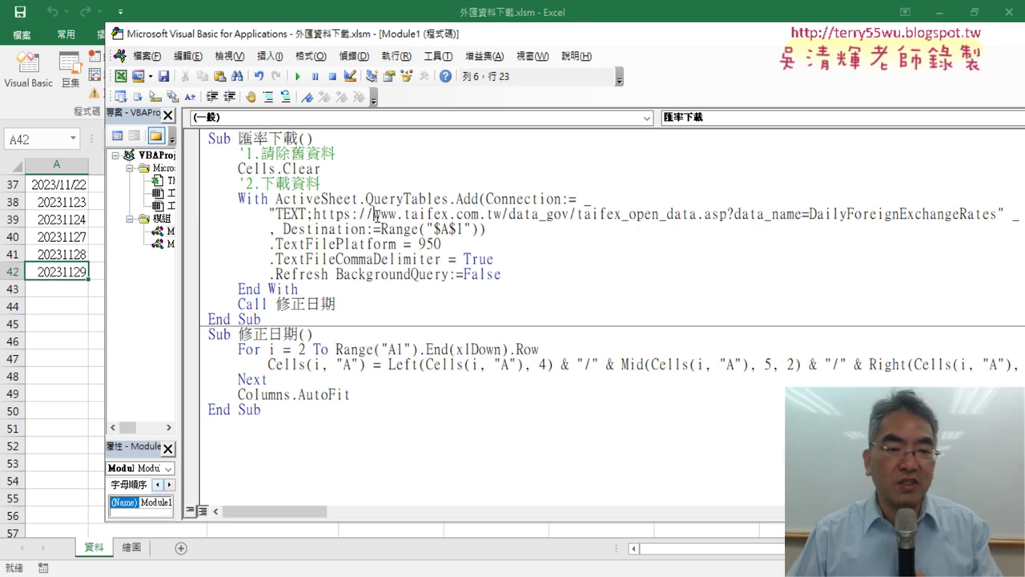
Run the 匯率下載 macro to refresh the data and return to the sheet's chart buttons
click(298, 76)
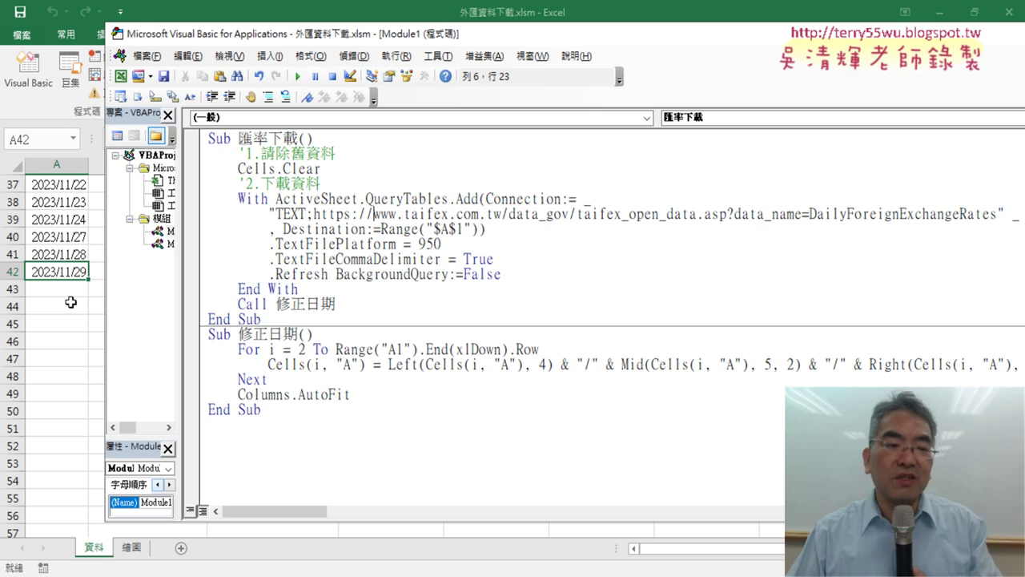
click(38, 362)
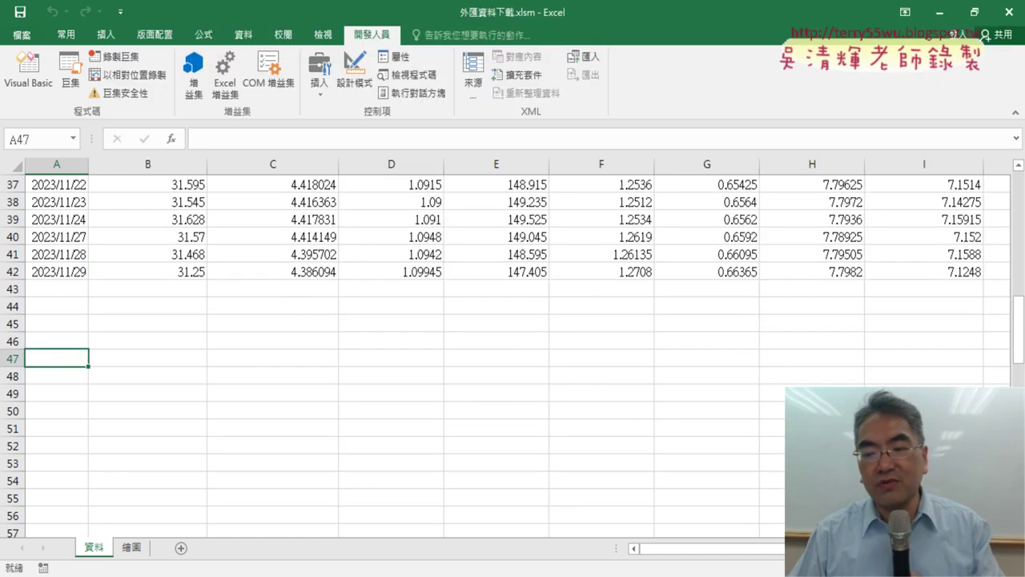
scroll(517, 347, right, 7)
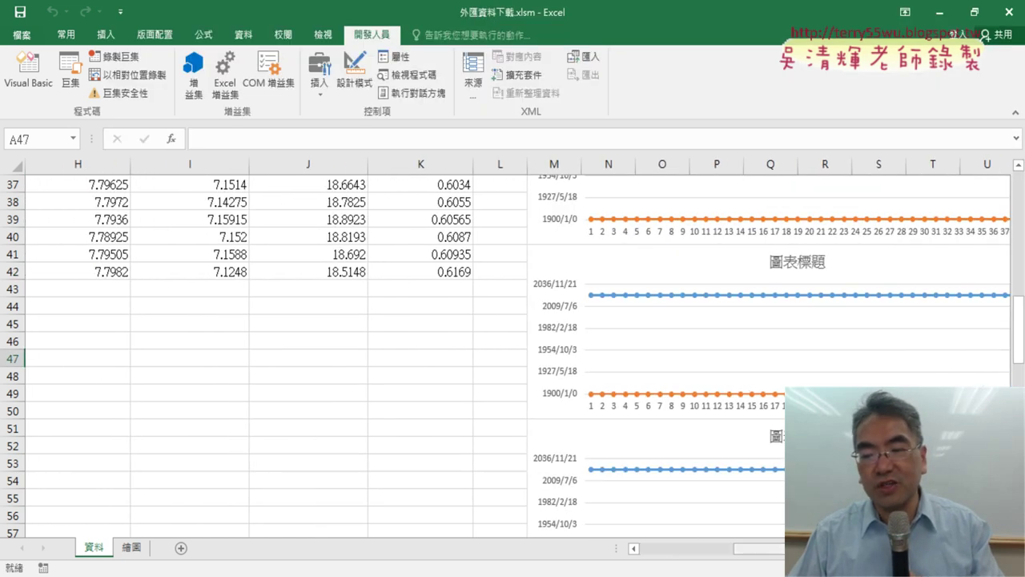
scroll(517, 348, right, 3)
scroll(889, 369, up, 10)
scroll(888, 368, up, 2)
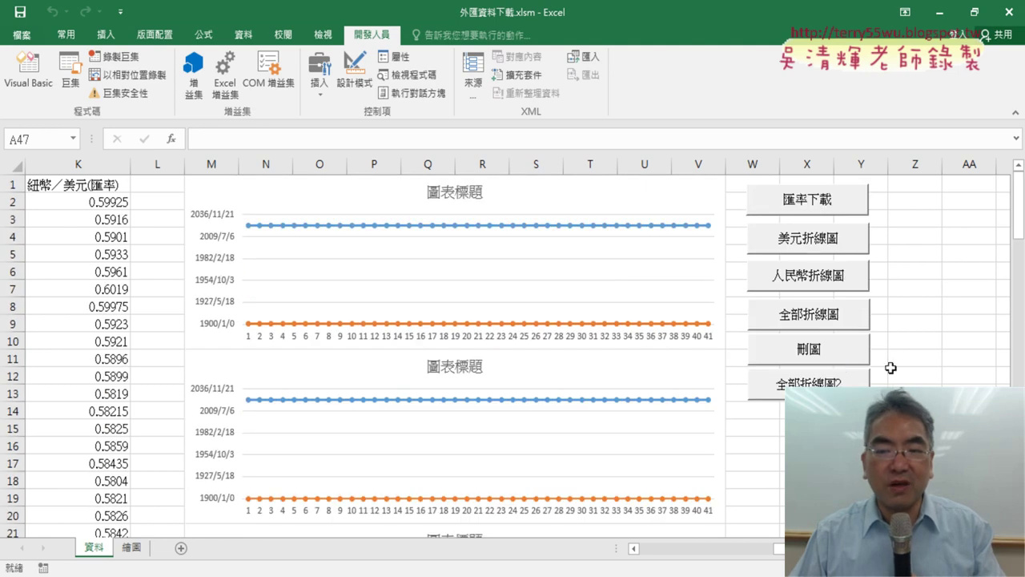
Delete the charts with 刪圖, redraw them with 全部折線圖, then delete them again
click(839, 361)
click(831, 324)
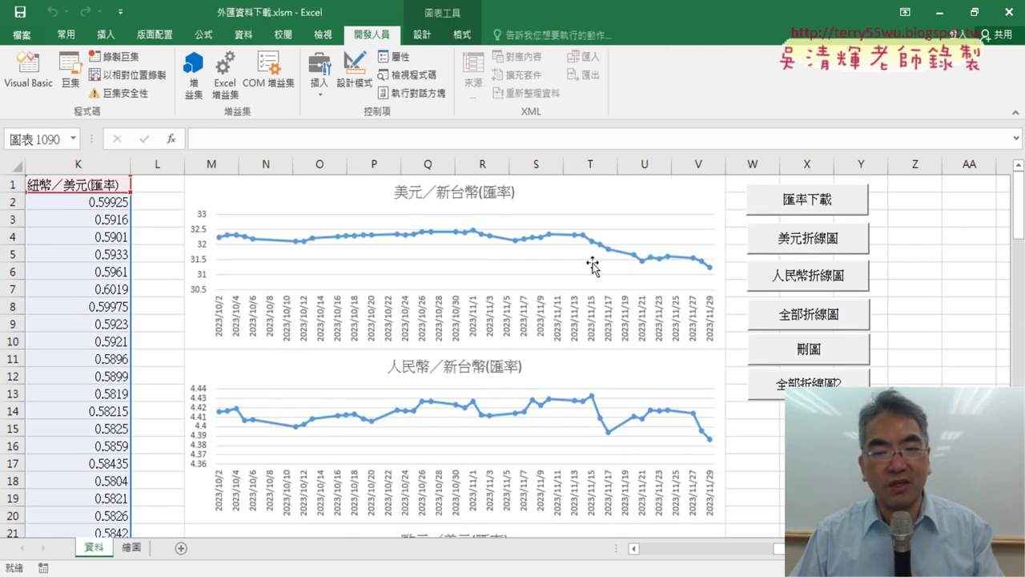
click(810, 359)
Redraw charts two per row, delete them, and duplicate the 全部折線圖2 button below it
click(808, 383)
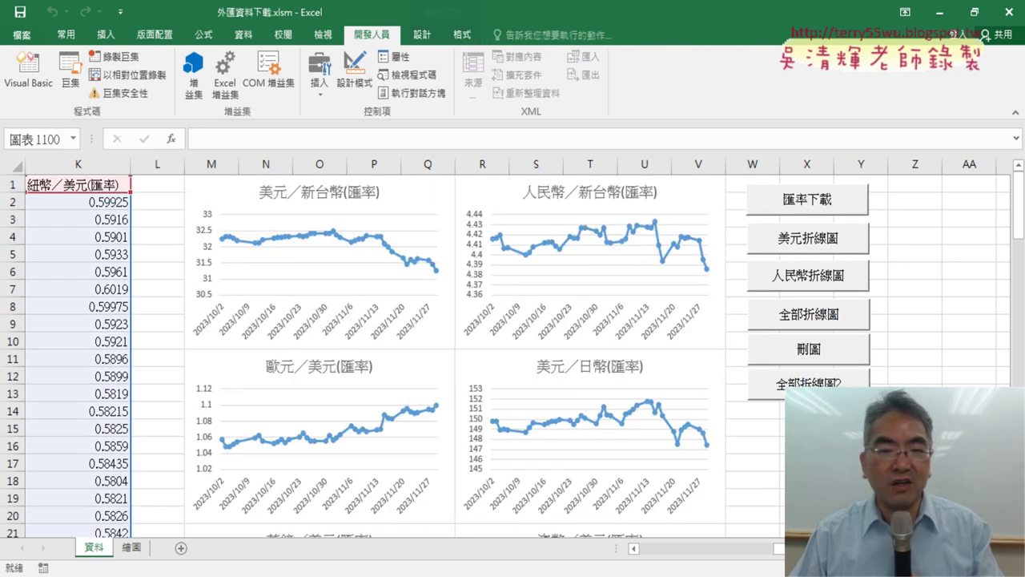
click(812, 358)
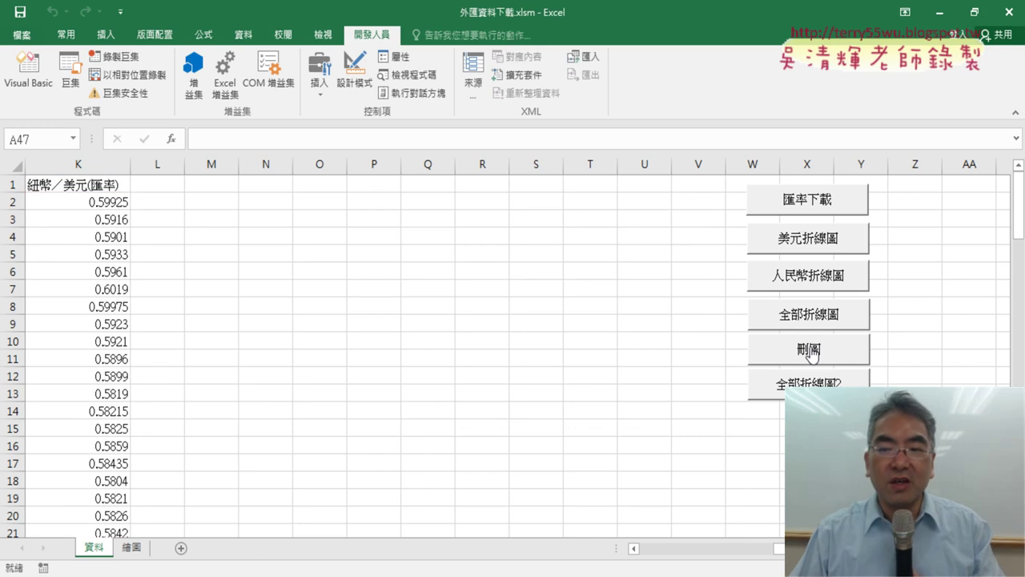
ctrl+click(802, 391)
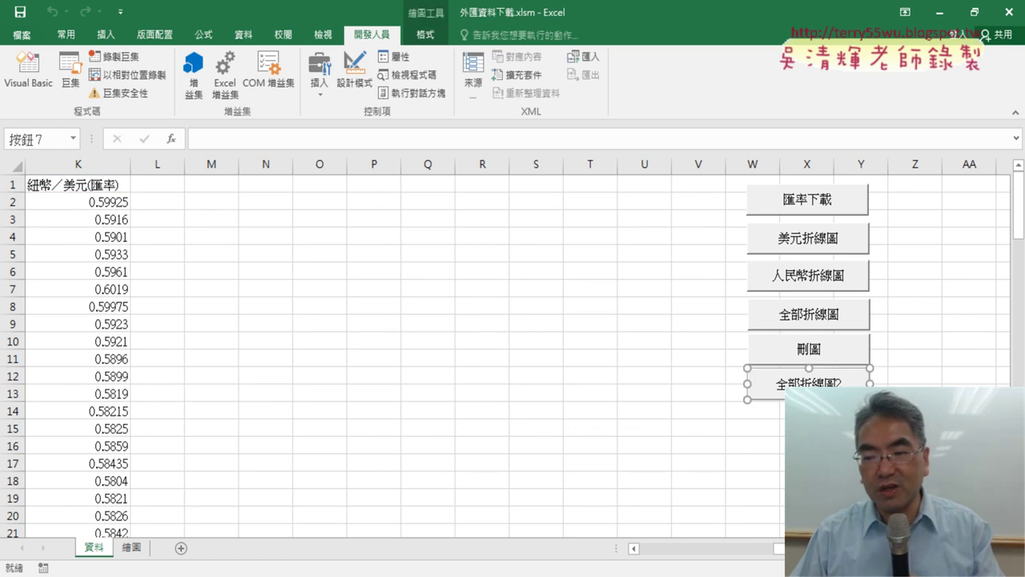
click(753, 413)
key(ctrl+v)
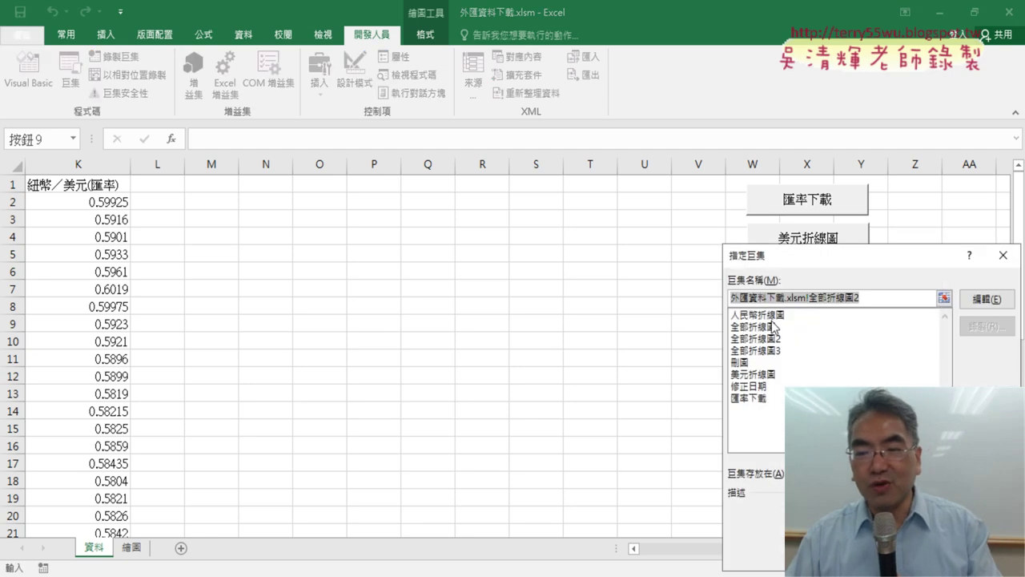
Assign the 全部折線圖3 macro to the new button, copying its name
click(774, 351)
double_click(761, 298)
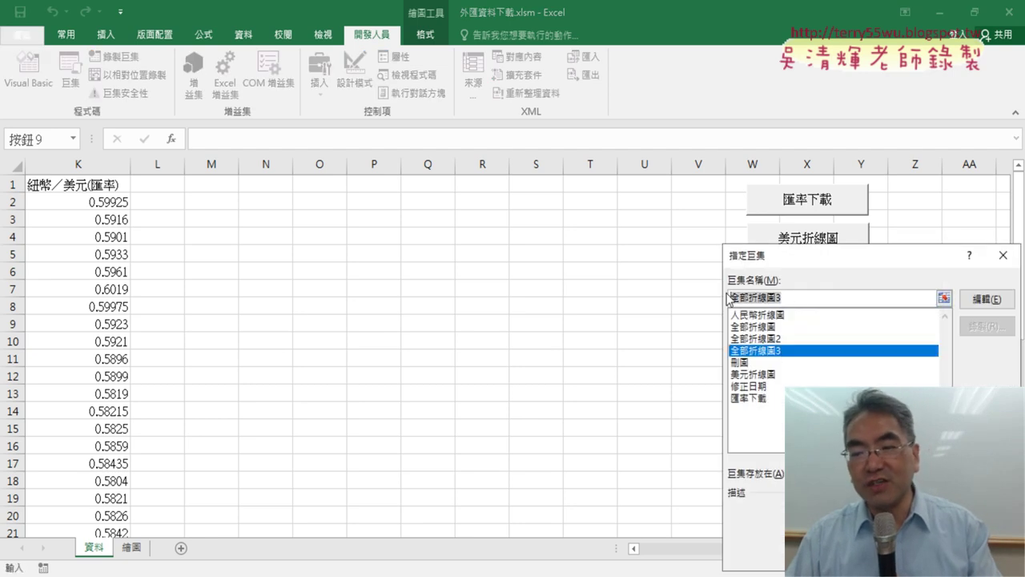
right_click(763, 296)
click(800, 330)
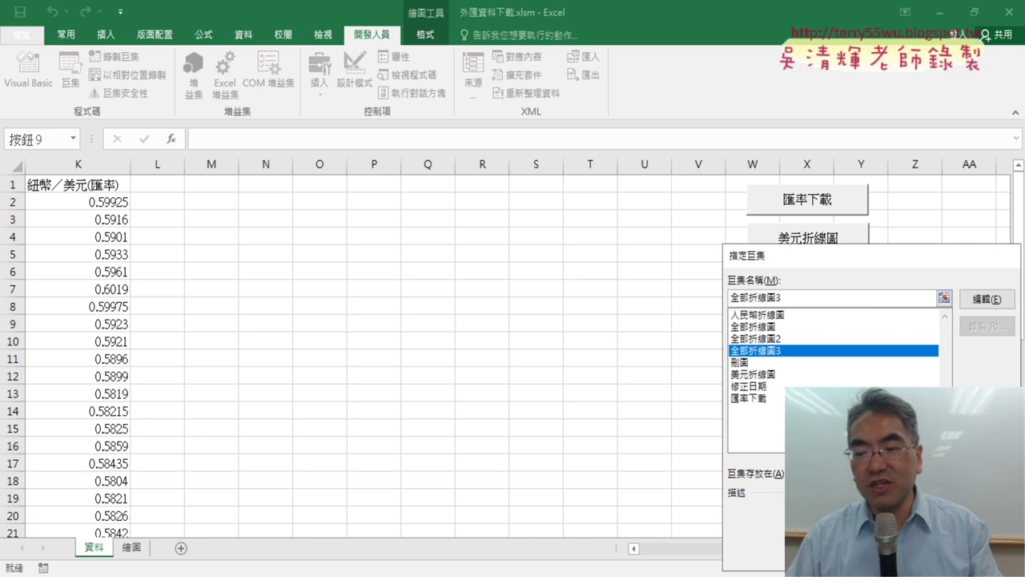
key(Return)
Label the button 全部折線圖3 and run it to draw charts three per row
click(783, 418)
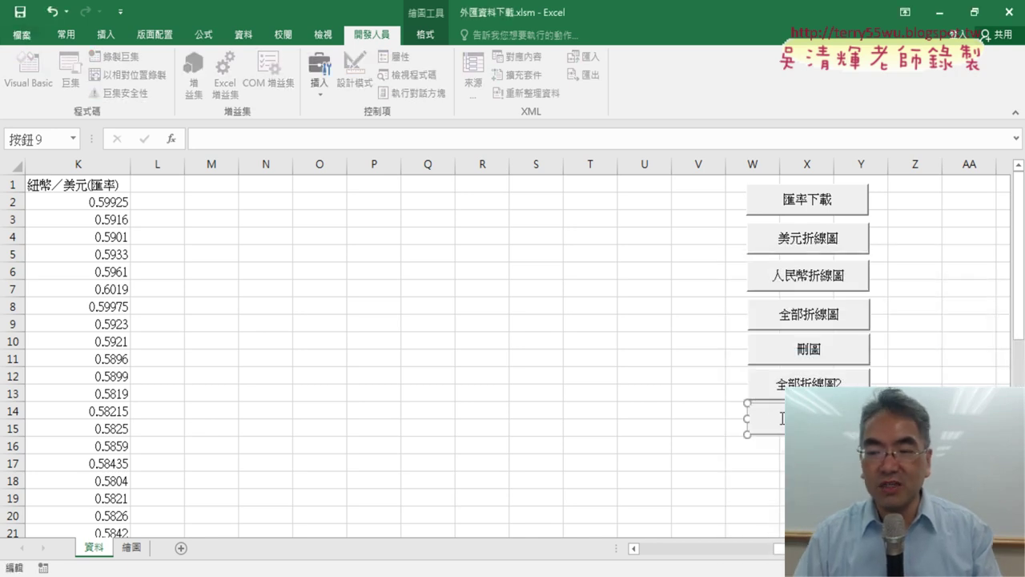
key(ctrl+v)
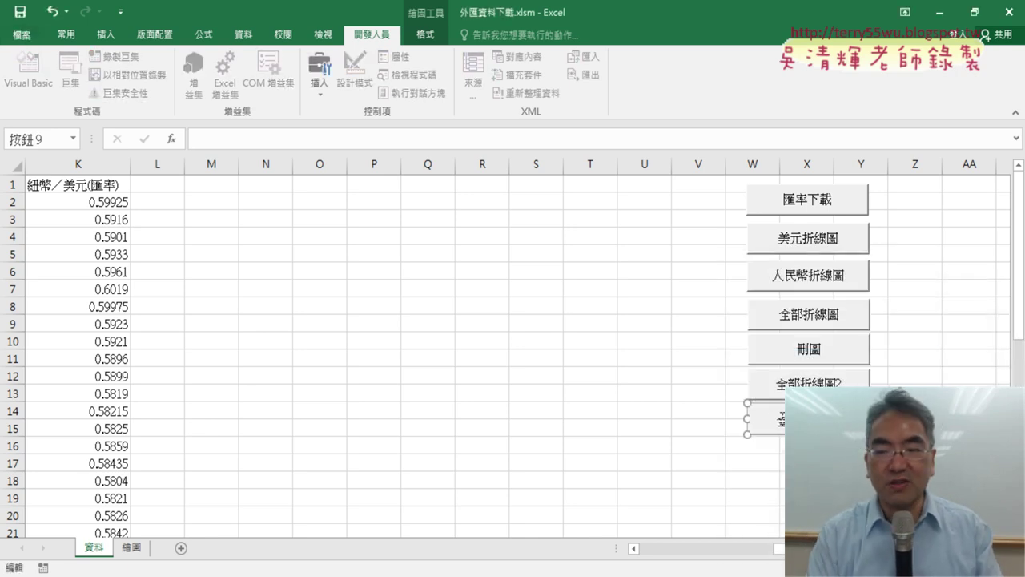
click(915, 411)
click(768, 419)
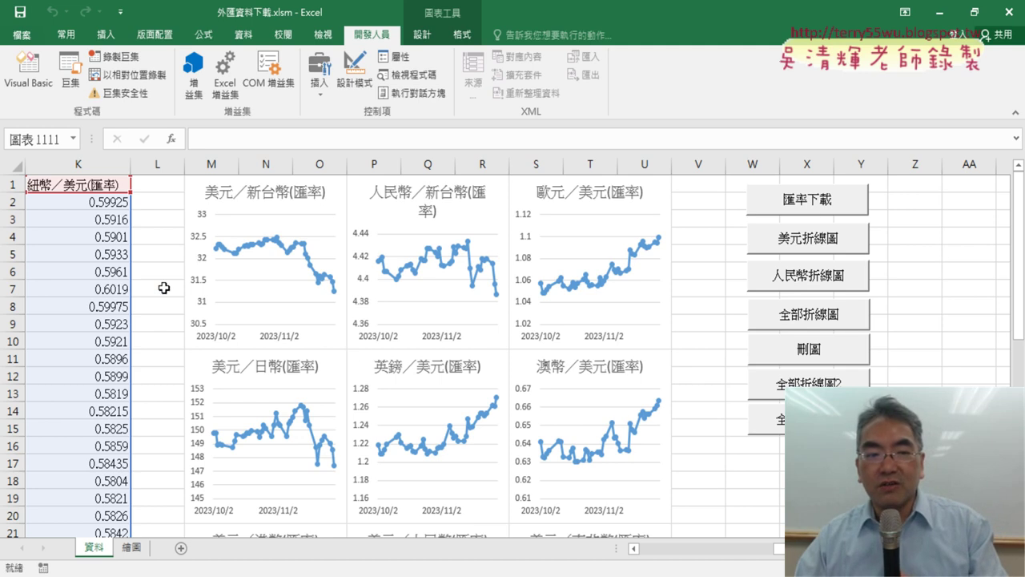
Switch to the 繪圖 sheet, select cell D7, and open the VBA editor
click(132, 548)
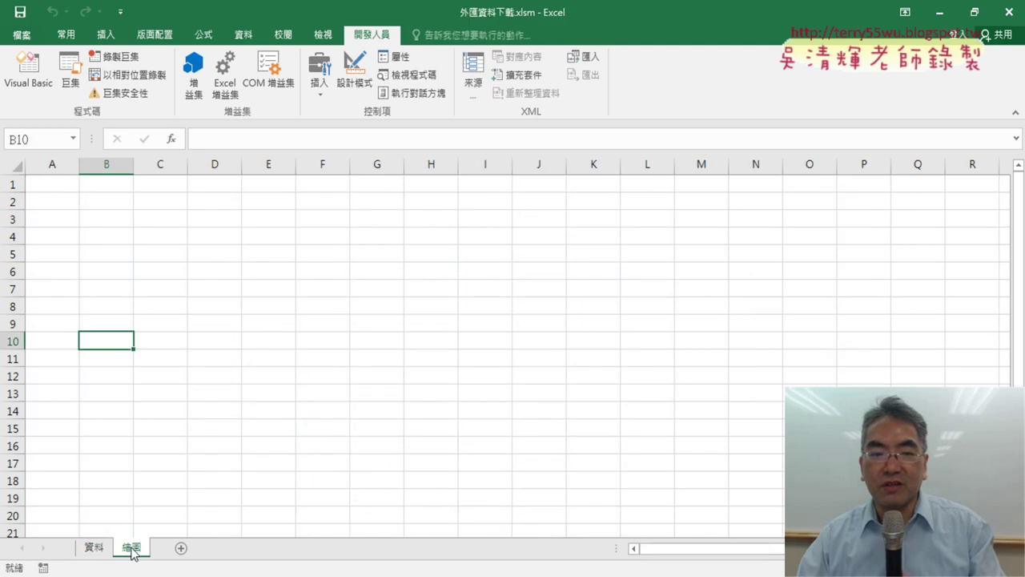
click(190, 295)
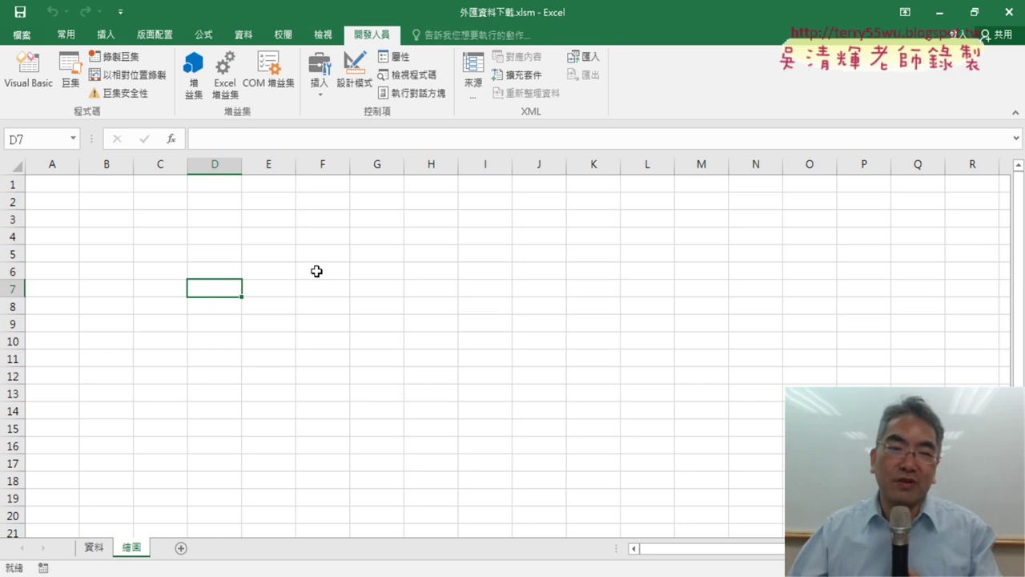
click(32, 80)
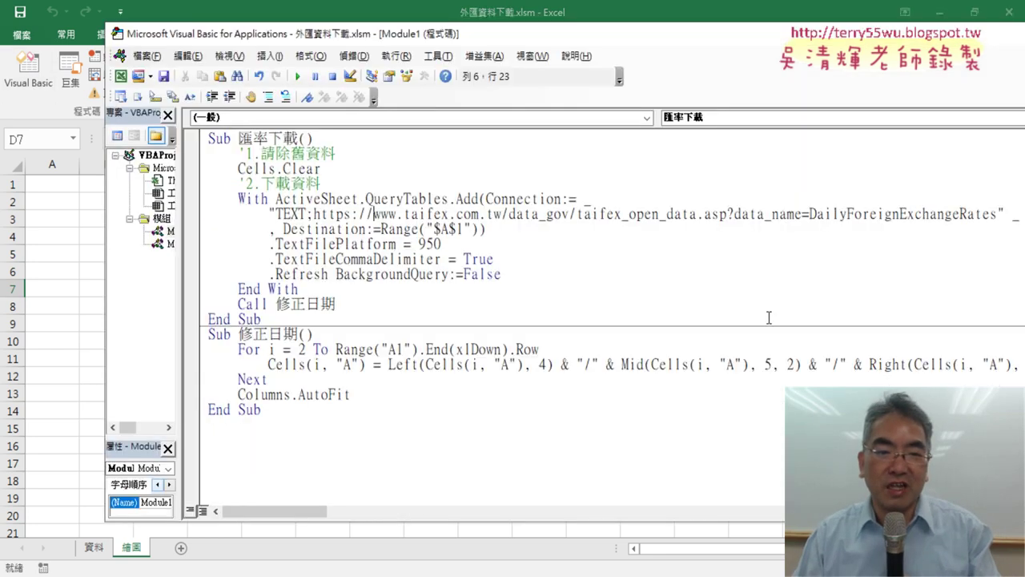
Open Module2, move the editor aside, and scroll to Sub 全部折線圖2
double_click(158, 244)
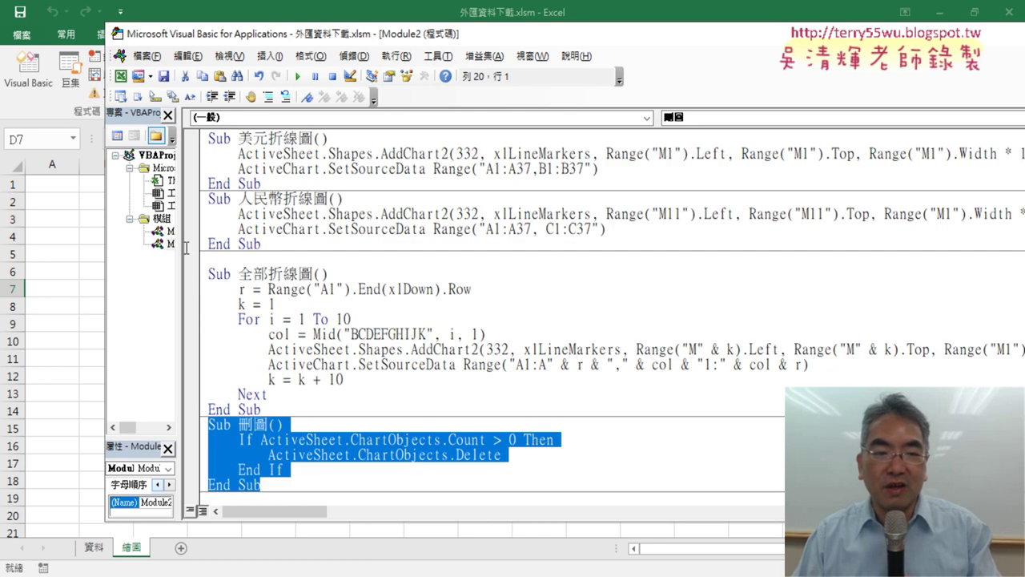
drag(476, 33, 617, 38)
scroll(497, 386, down, 1)
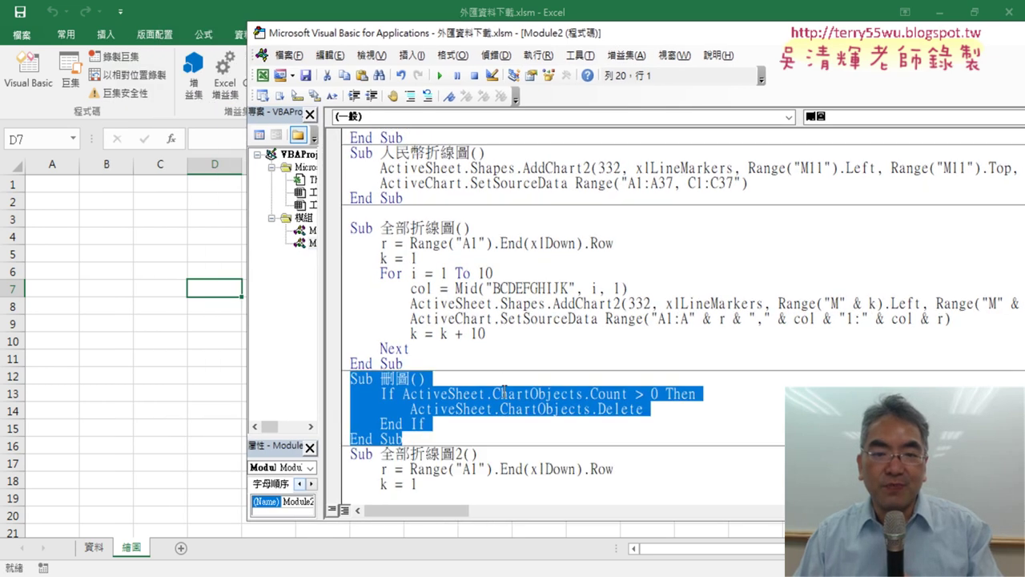
scroll(497, 386, down, 3)
scroll(497, 386, down, 3)
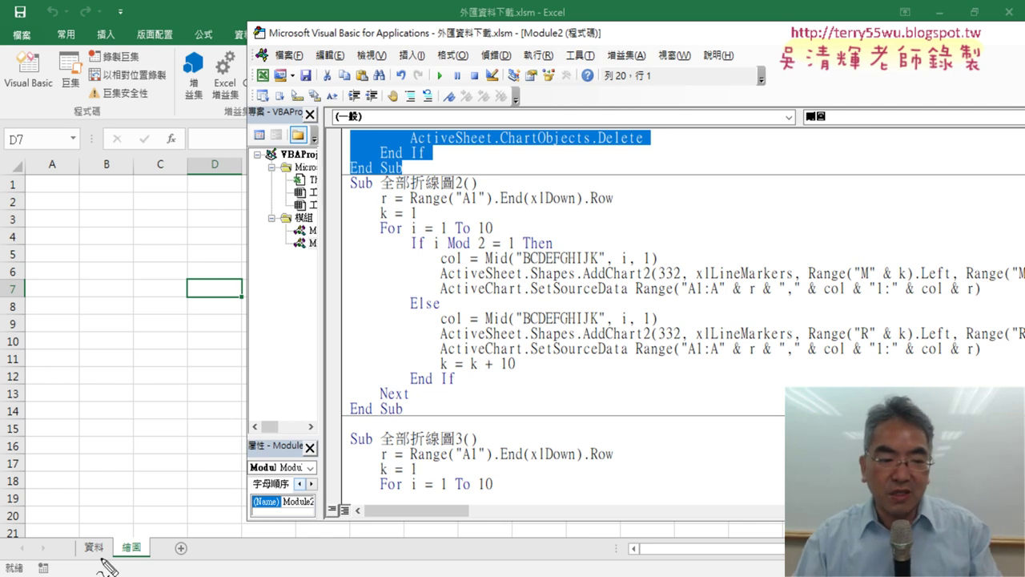
mouse_move(104, 543)
mouse_down()
mouse_move(107, 553)
mouse_move(143, 554)
mouse_up()
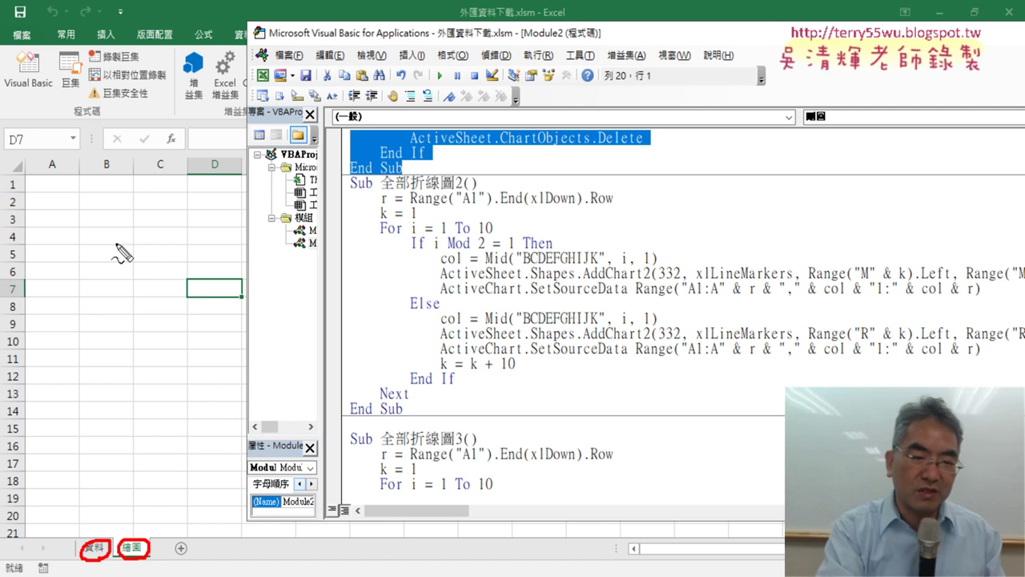
key(Escape)
Copy the whole 全部折線圖2 procedure and paste a duplicate below the last procedure
click(483, 362)
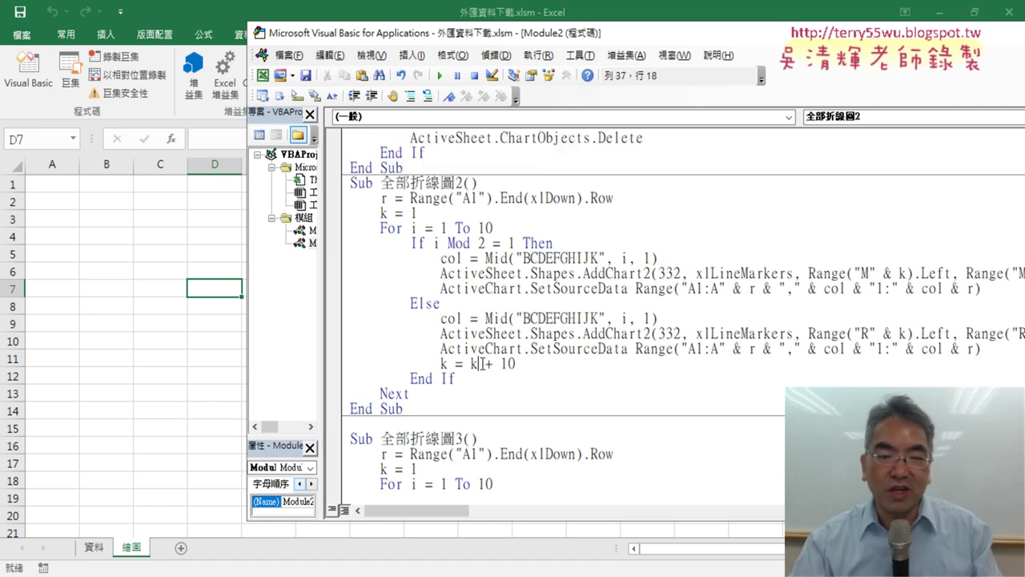
mouse_move(405, 409)
mouse_down()
mouse_move(365, 201)
mouse_move(351, 188)
mouse_up()
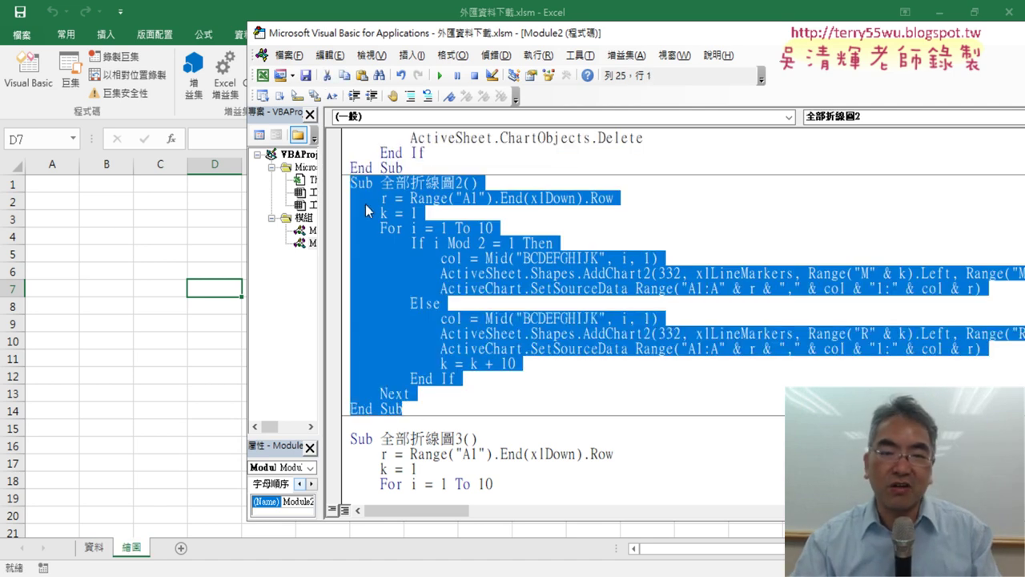
right_click(366, 205)
click(392, 231)
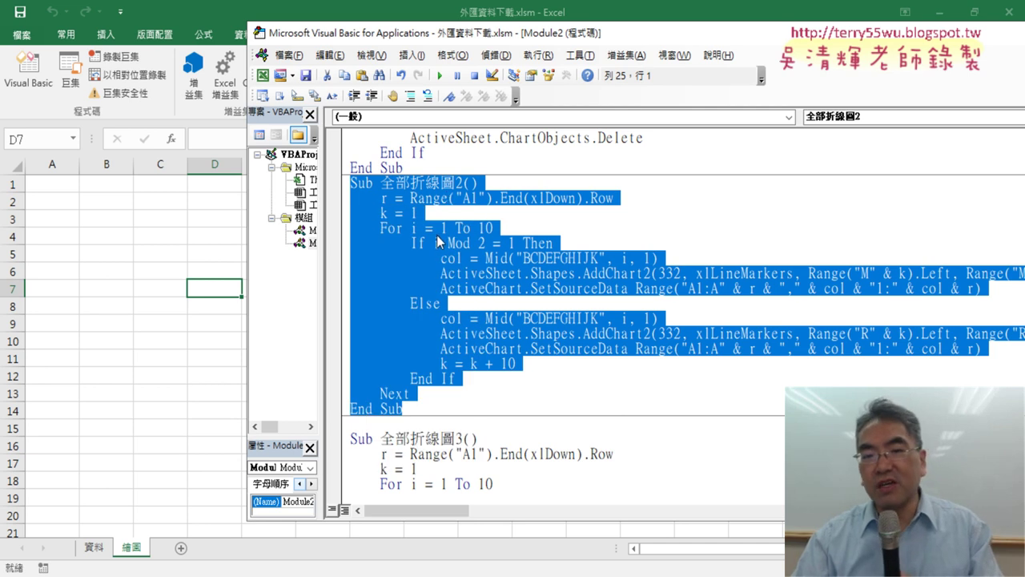
scroll(437, 238, down, 5)
scroll(437, 240, down, 2)
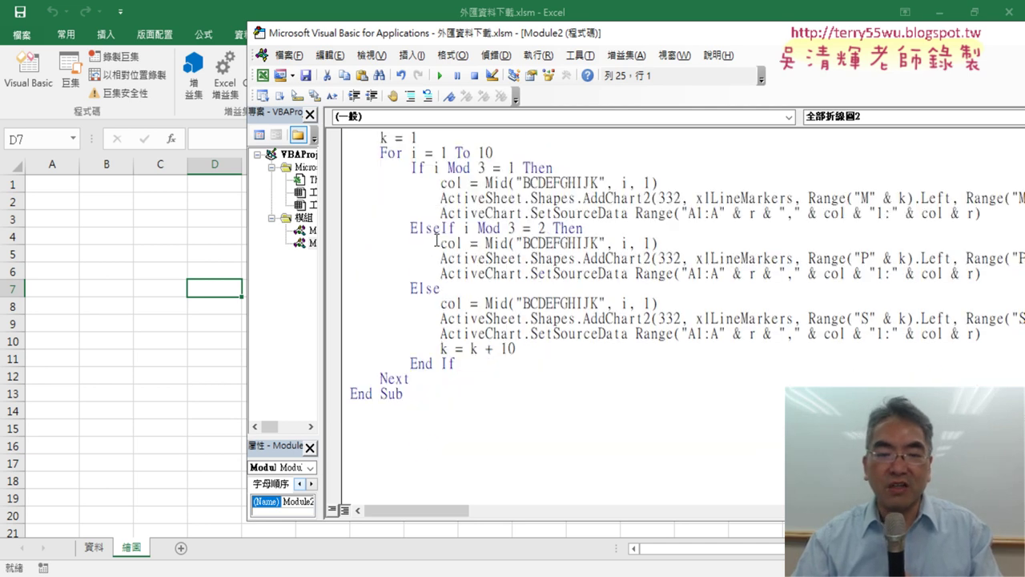
click(402, 438)
key(ctrl+v)
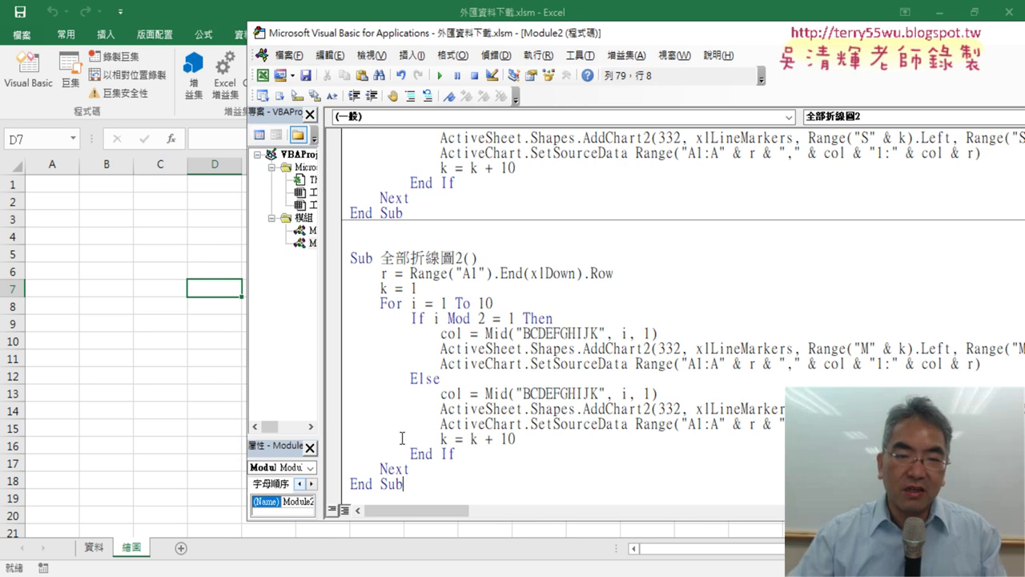
Rename the duplicate to 全部折線圖_跨工作表 and move the code window to show the sheet
drag(454, 257, 465, 257)
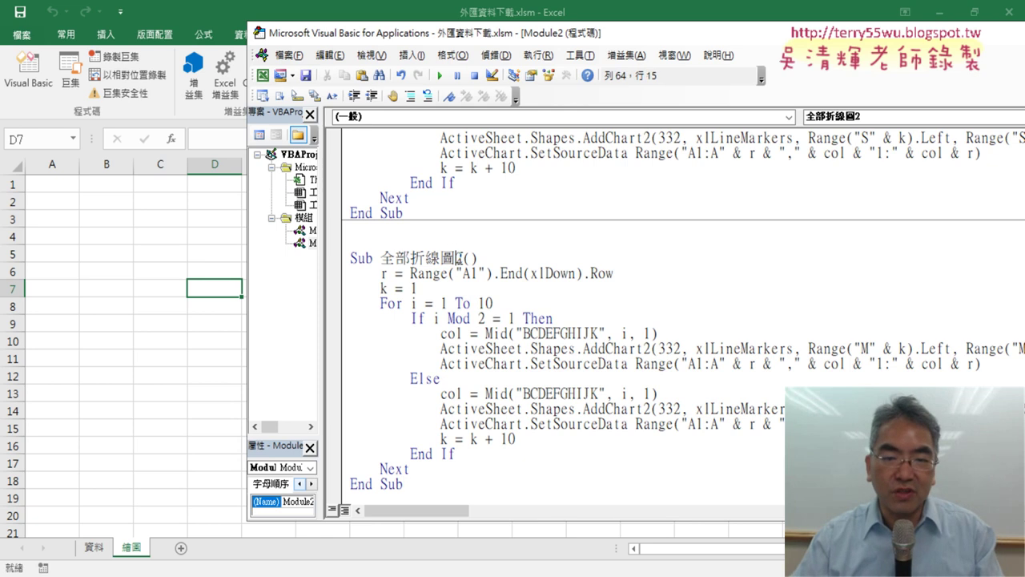
text(_)
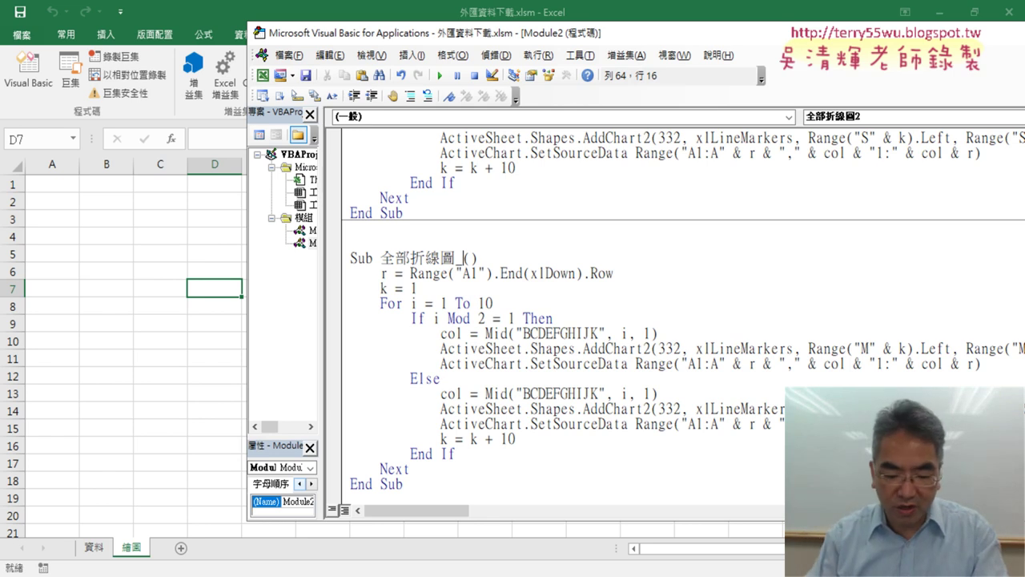
text(kxa)
key(BackSpace)
key(BackSpace)
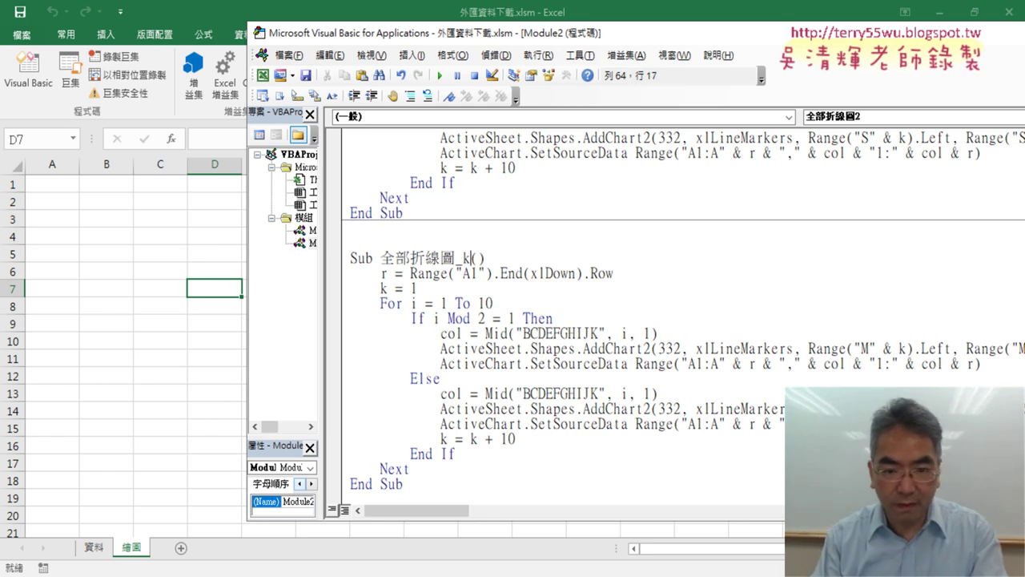
key(BackSpace)
text(跨)
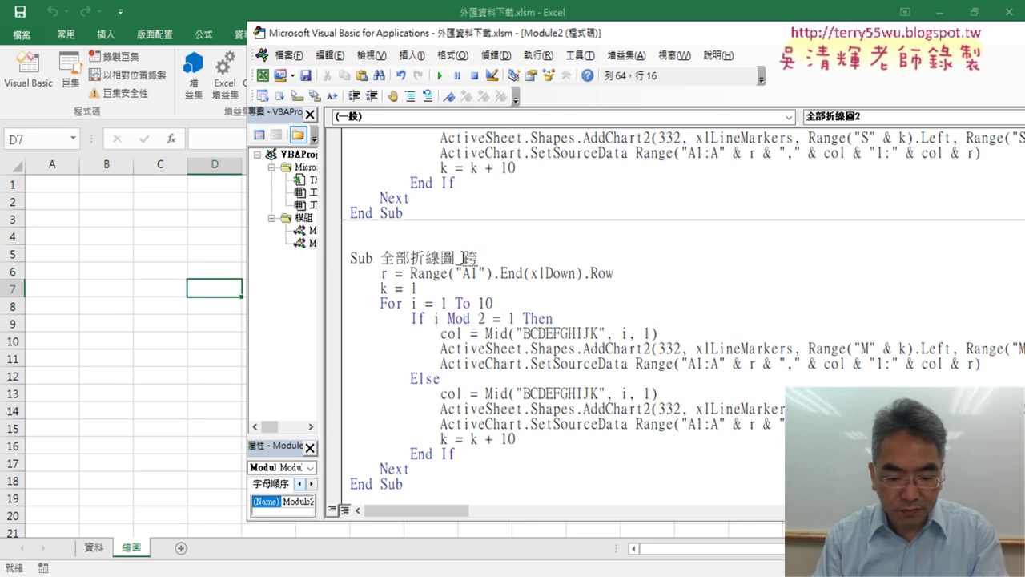
text(公ㄗㄨ作表)
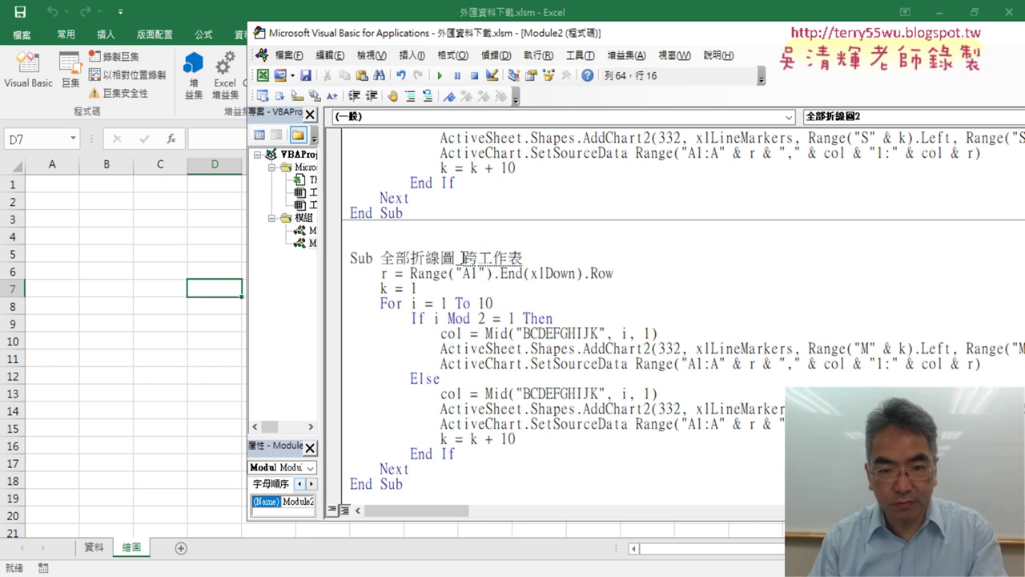
key(Return)
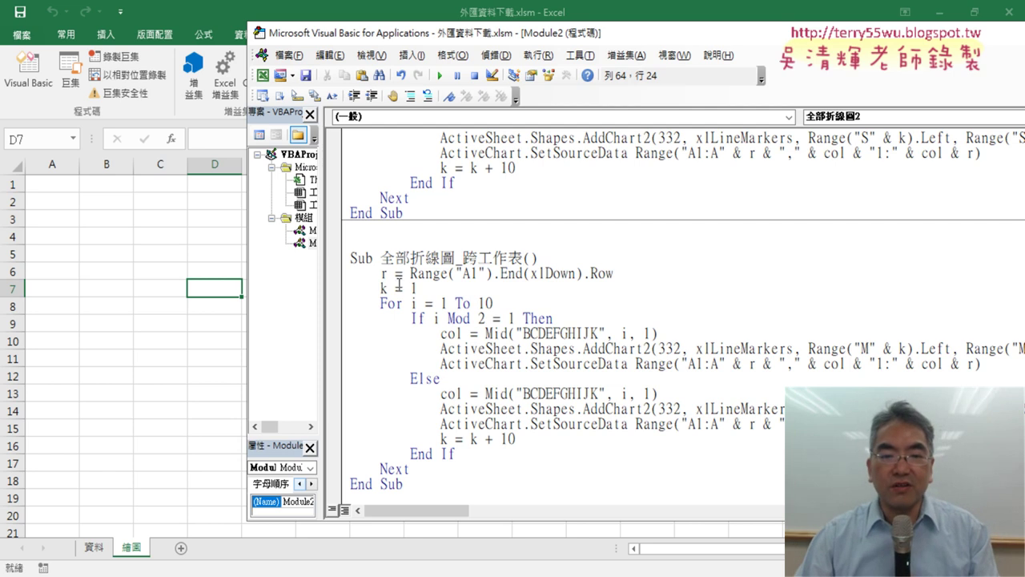
drag(350, 258, 524, 258)
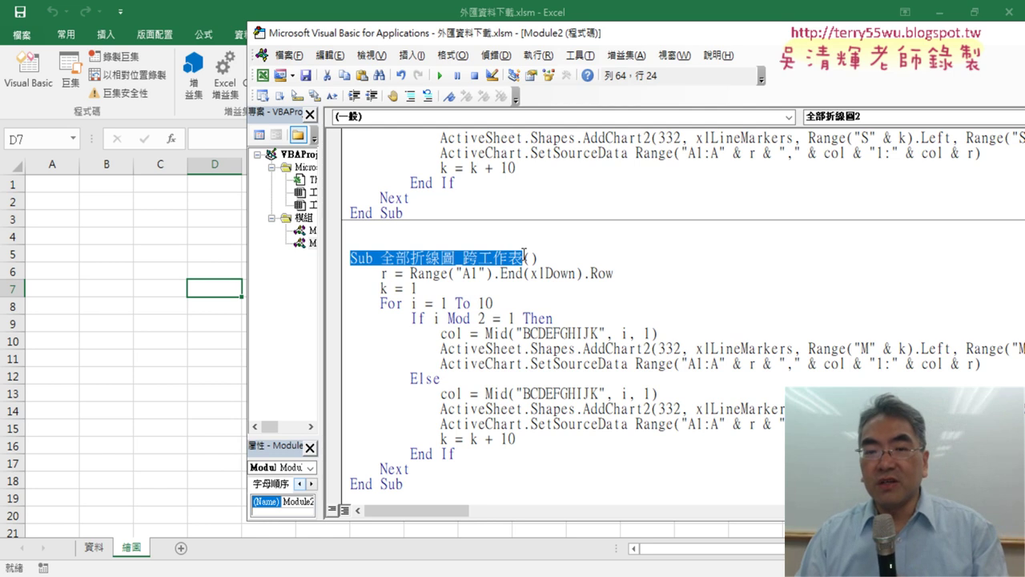
mouse_move(628, 34)
mouse_down()
mouse_move(891, 52)
mouse_move(865, 17)
mouse_up()
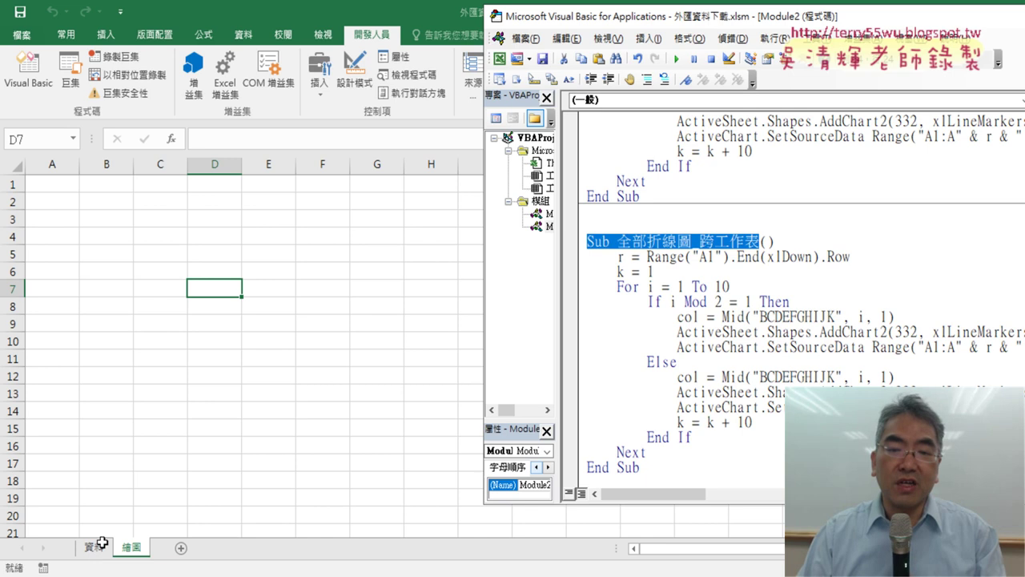
click(609, 244)
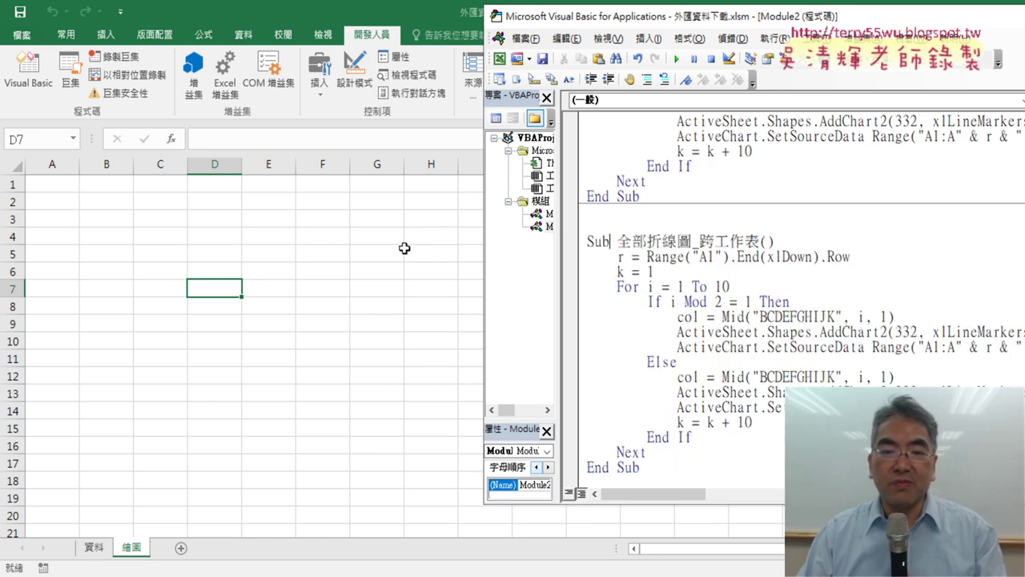
click(436, 228)
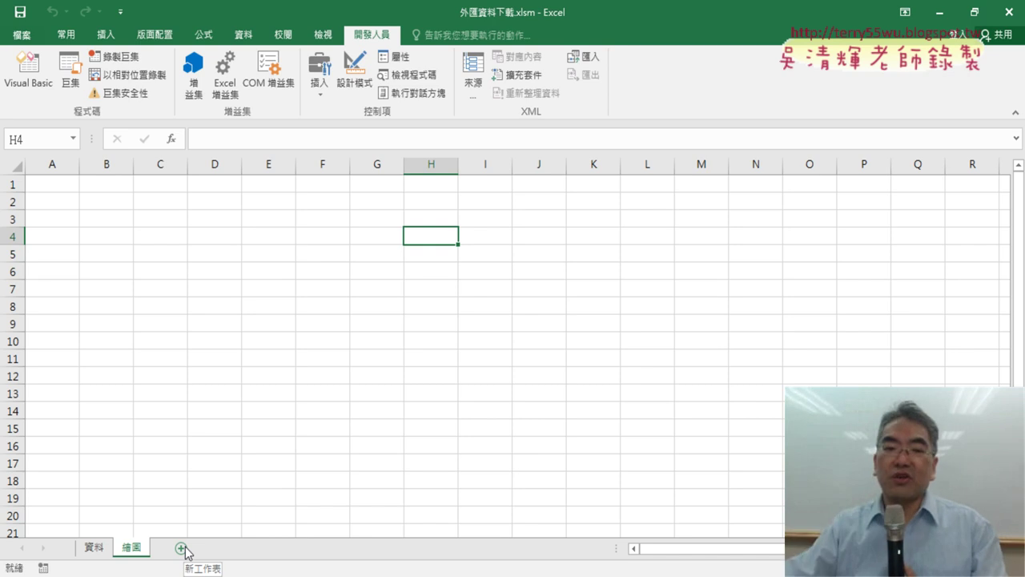
click(35, 80)
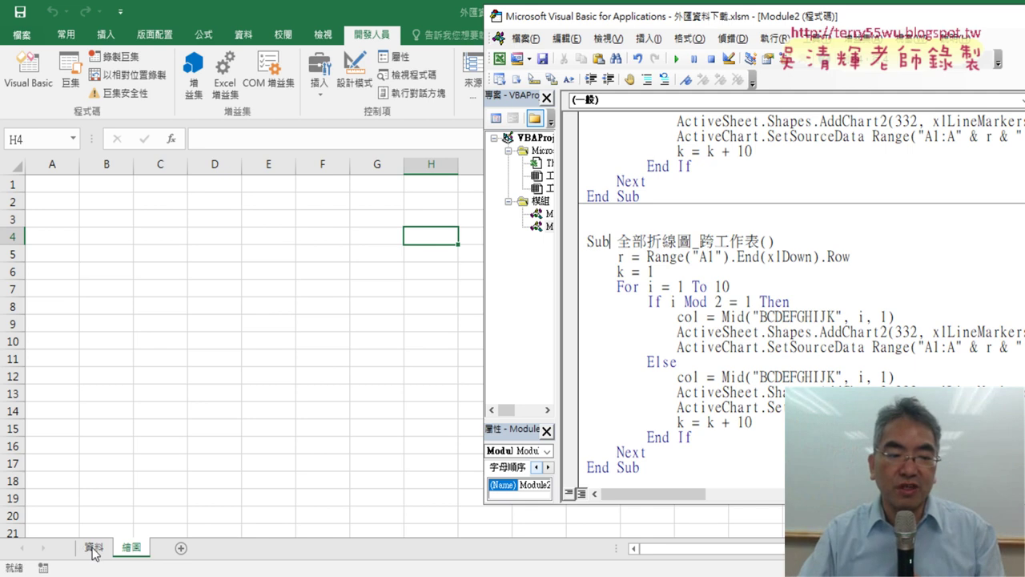
click(93, 548)
click(132, 548)
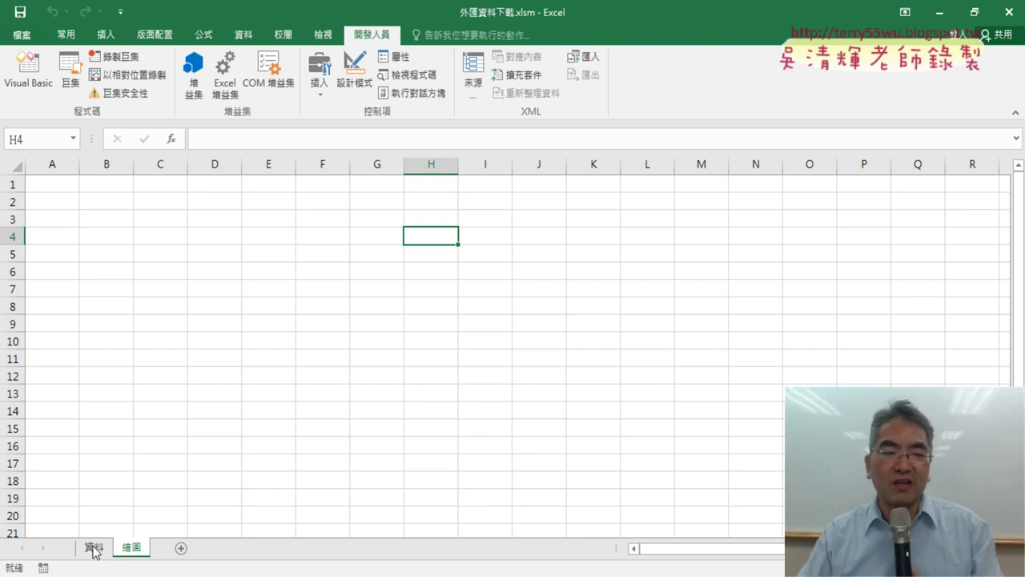
click(48, 76)
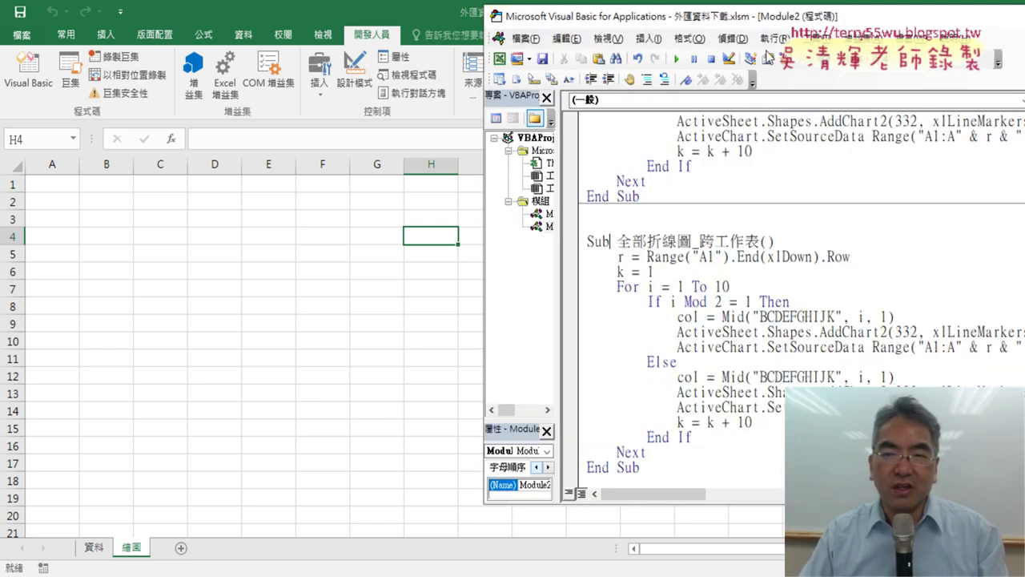
drag(764, 24, 491, 24)
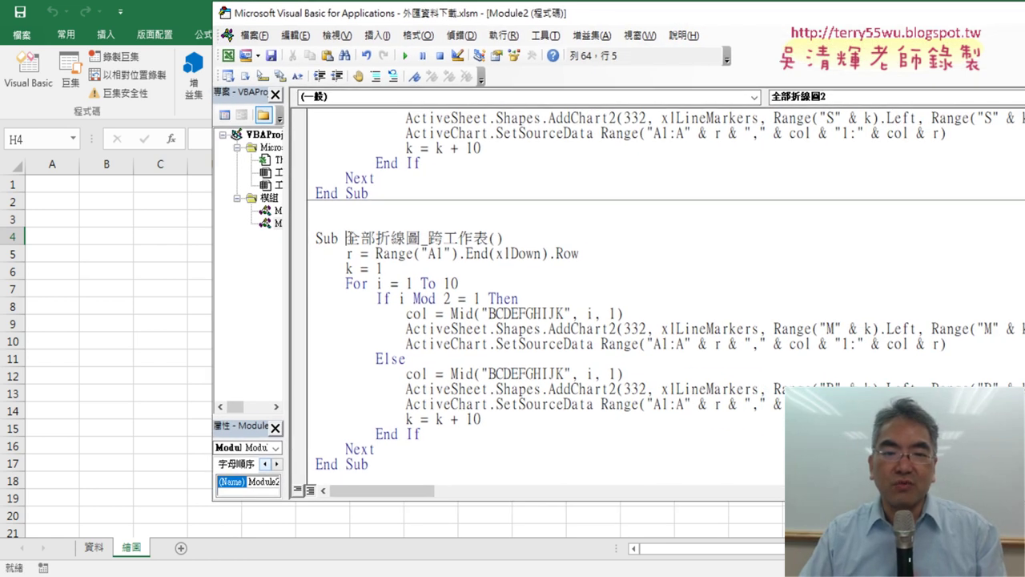
drag(347, 238, 422, 238)
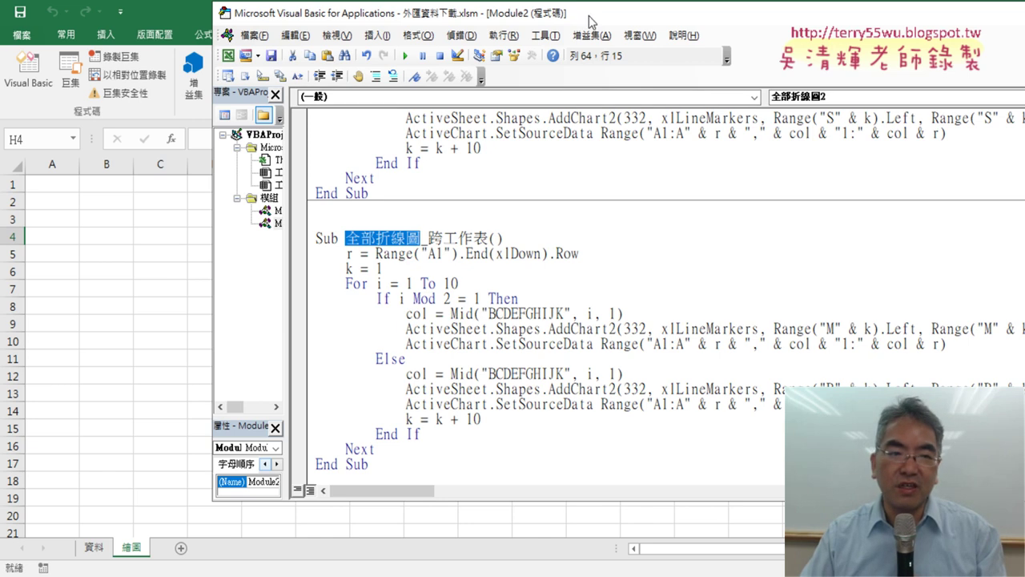
drag(590, 18, 448, 22)
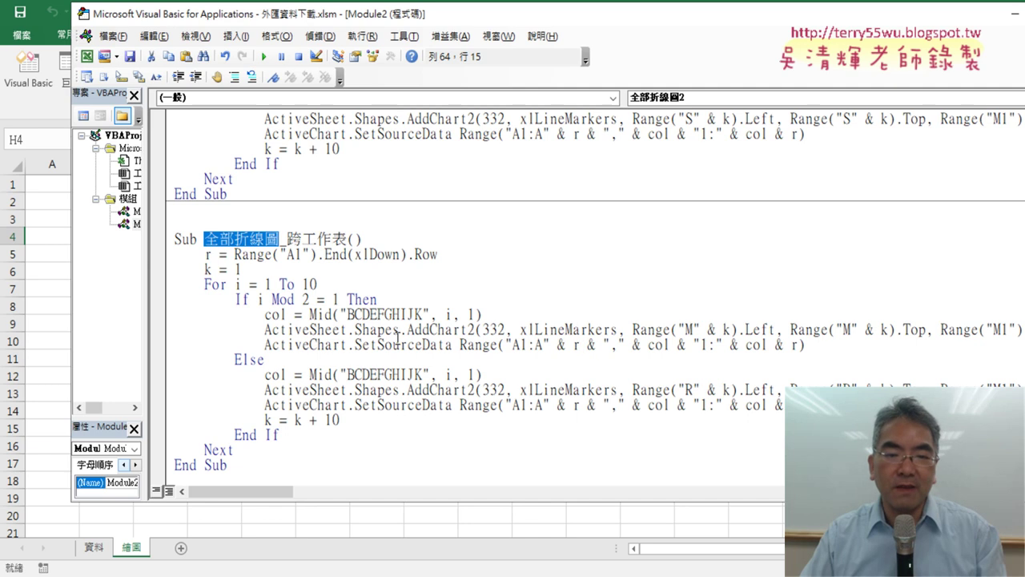
double_click(692, 329)
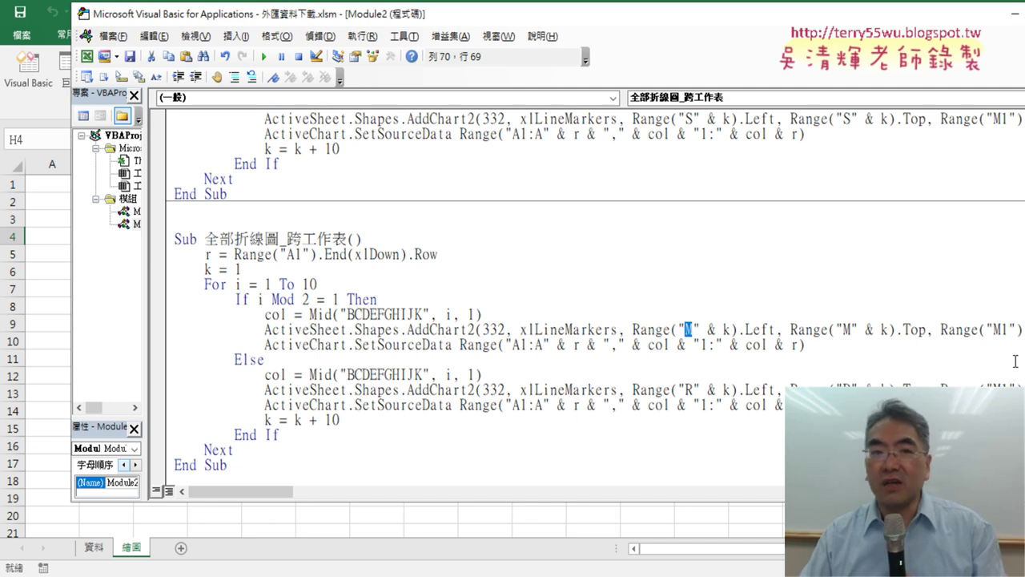
Change the chart anchor columns in Range(... & k) from M to A and from R to F
drag(609, 24, 574, 232)
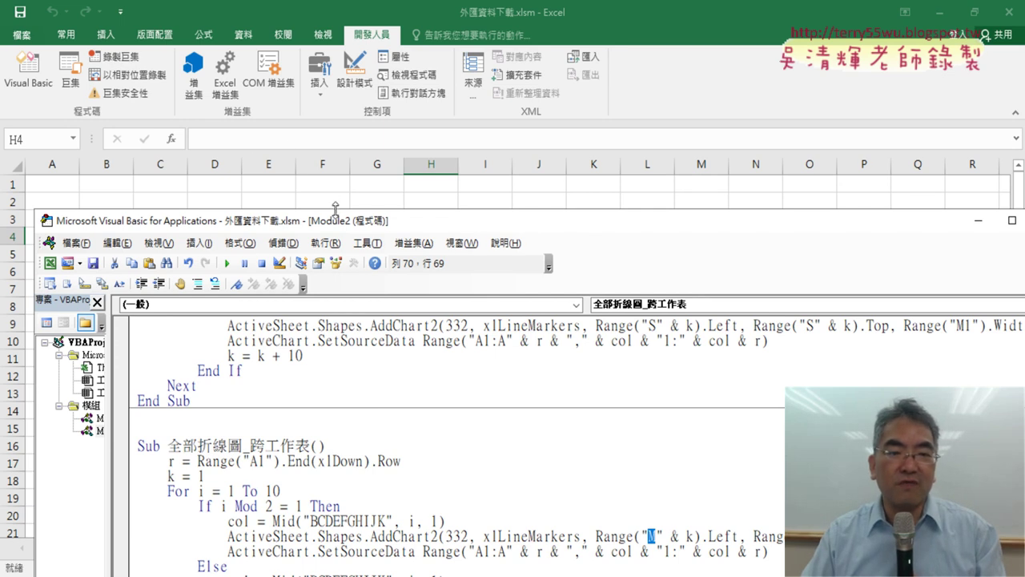
drag(362, 225, 345, 31)
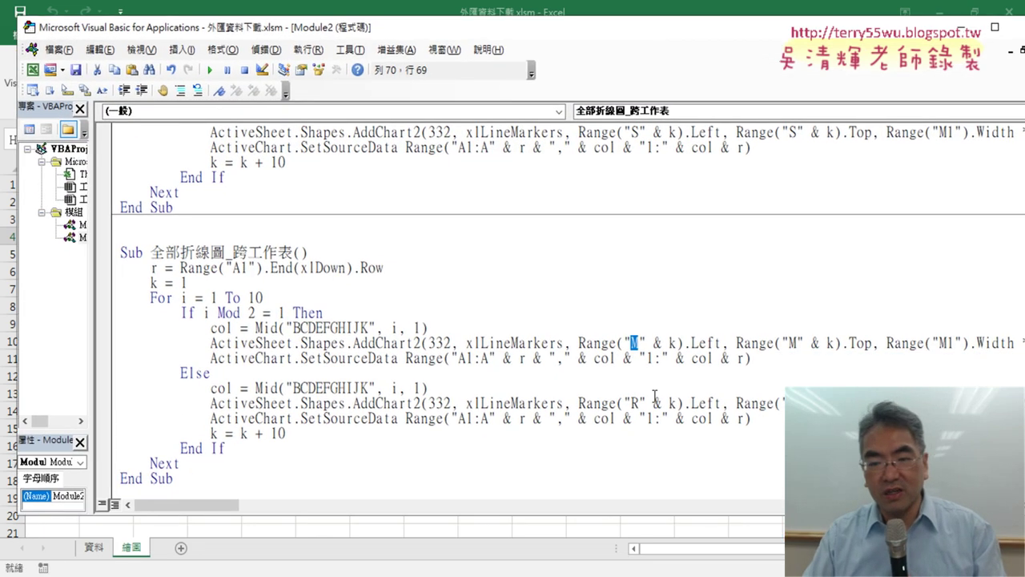
text(A)
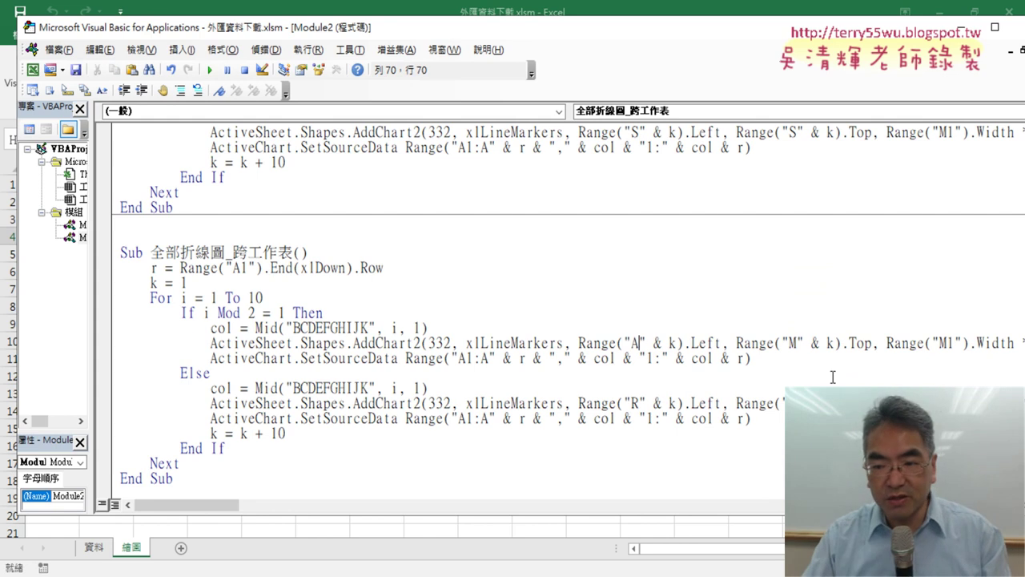
double_click(799, 343)
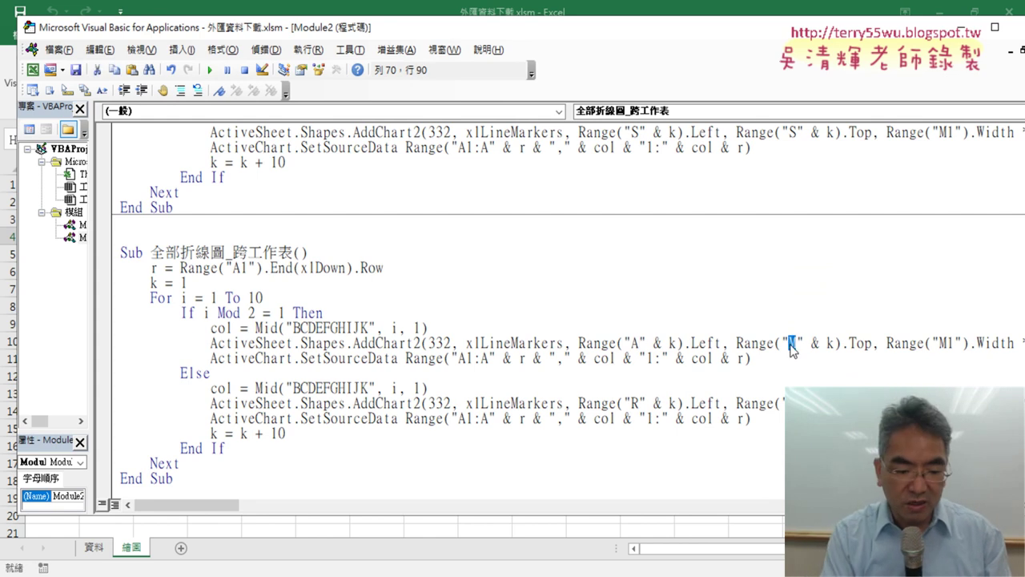
text(A)
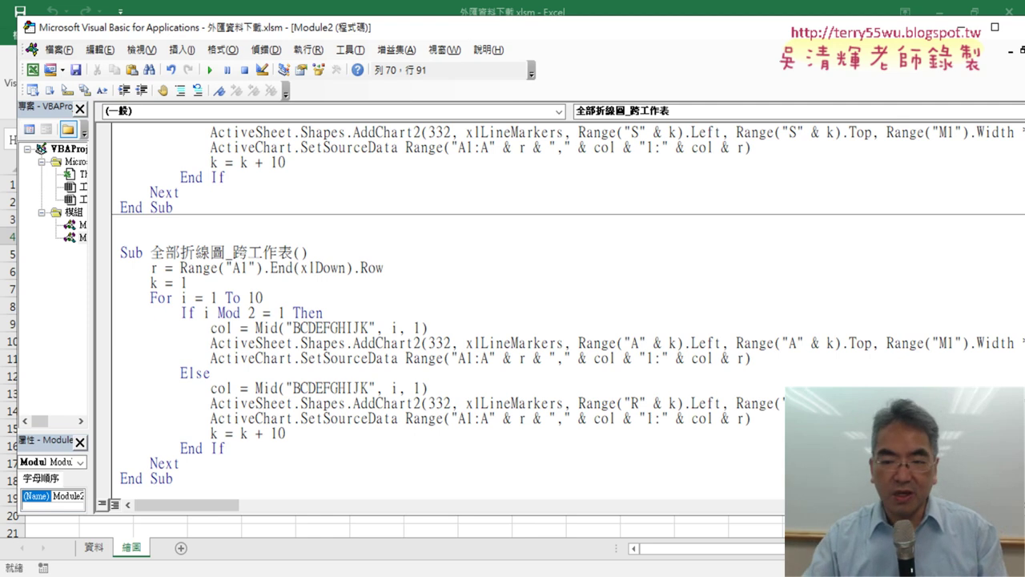
double_click(636, 403)
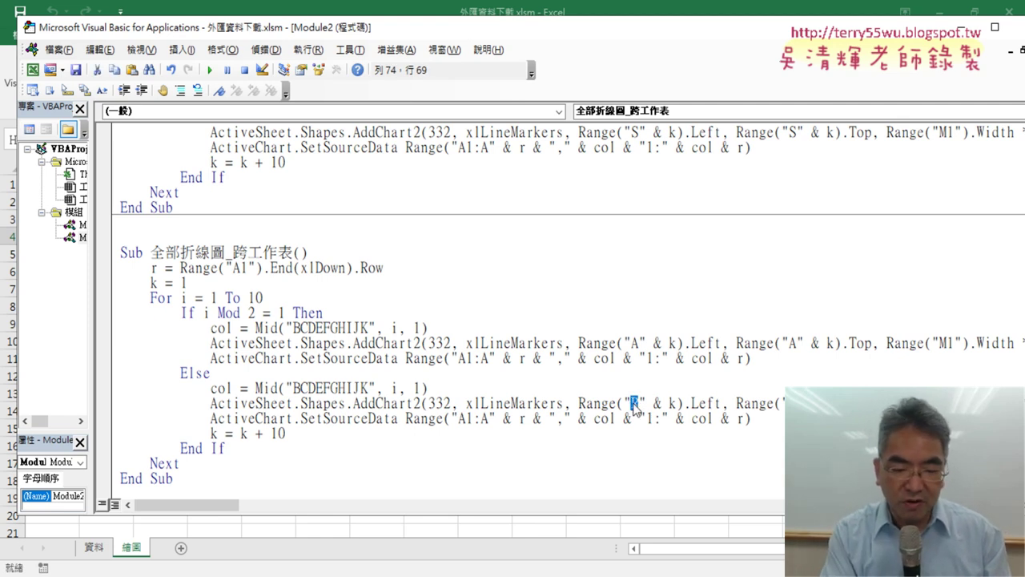
text(F)
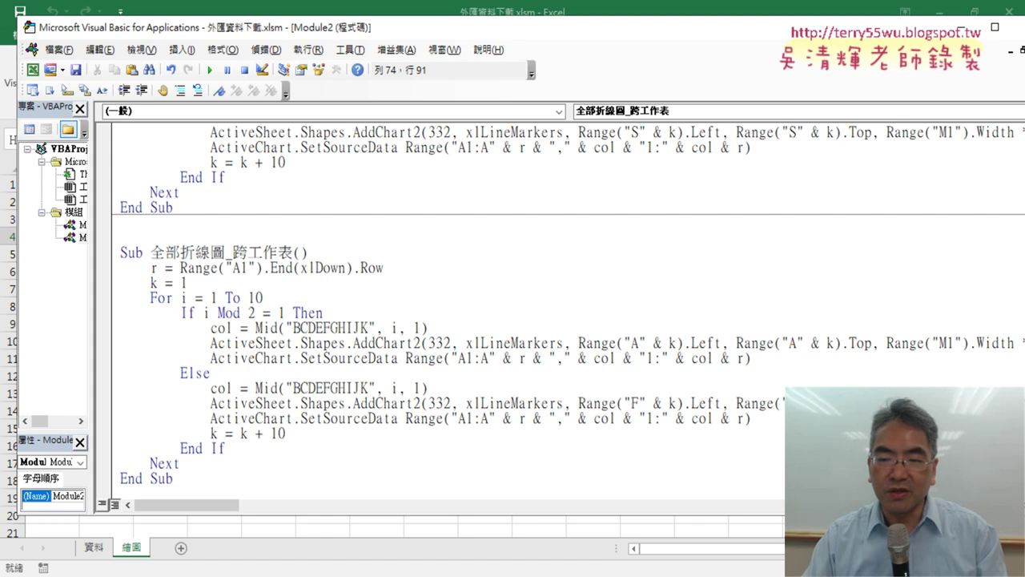
text(F)
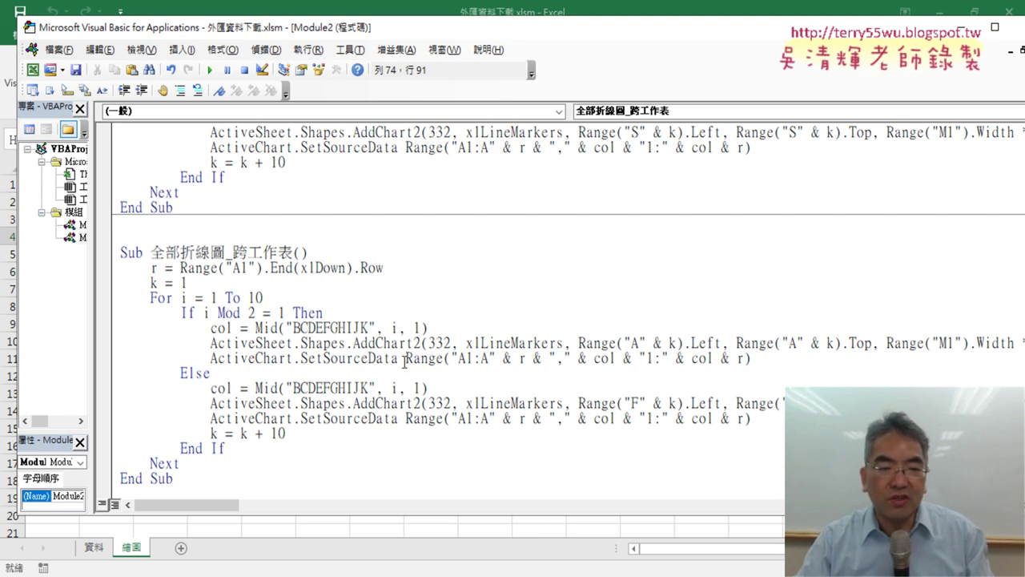
drag(214, 358, 763, 363)
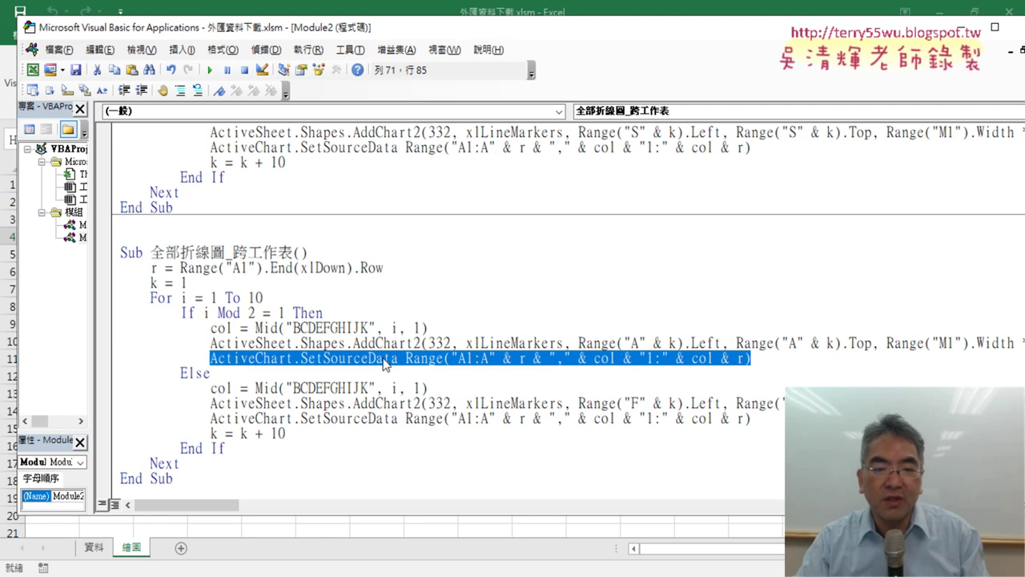
Insert Sheets(1). before Range on the first SetSourceData line
click(422, 359)
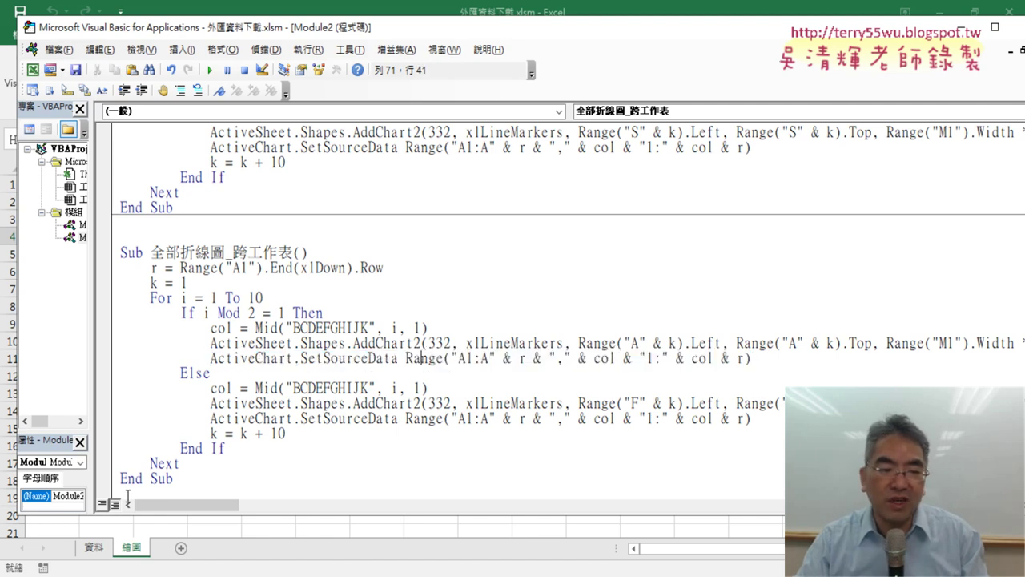
drag(330, 29, 522, 42)
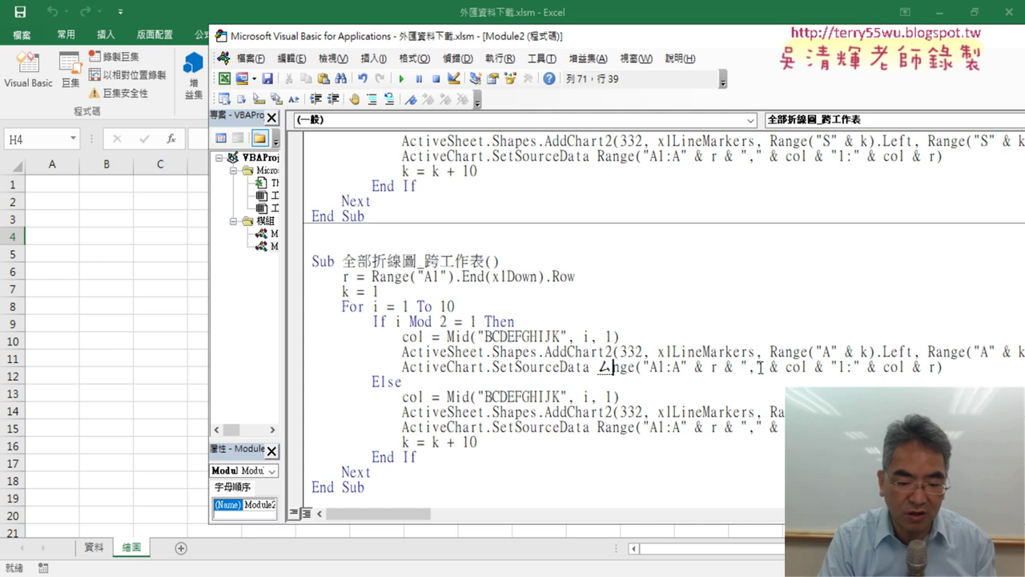
text(she)
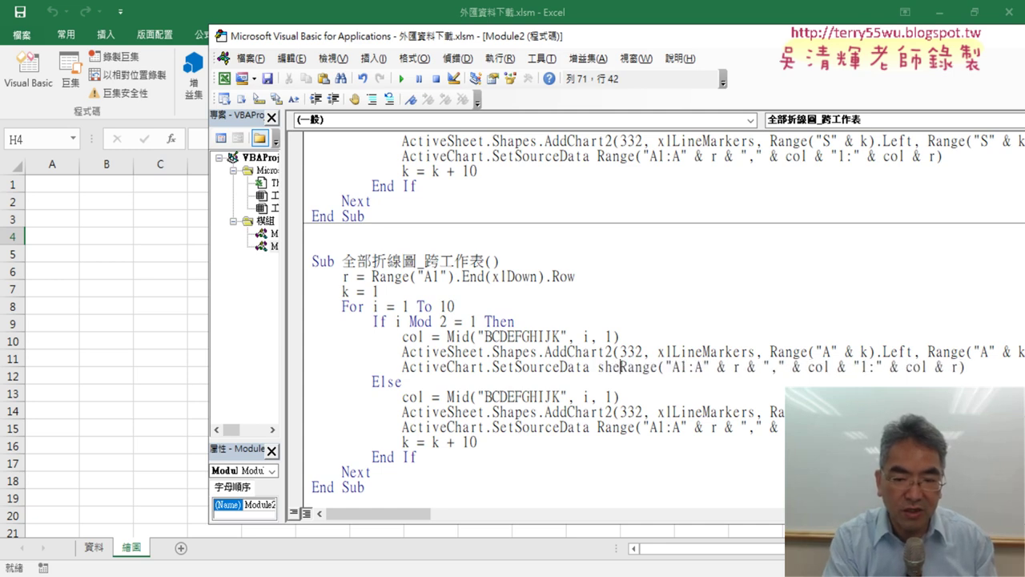
text(et)
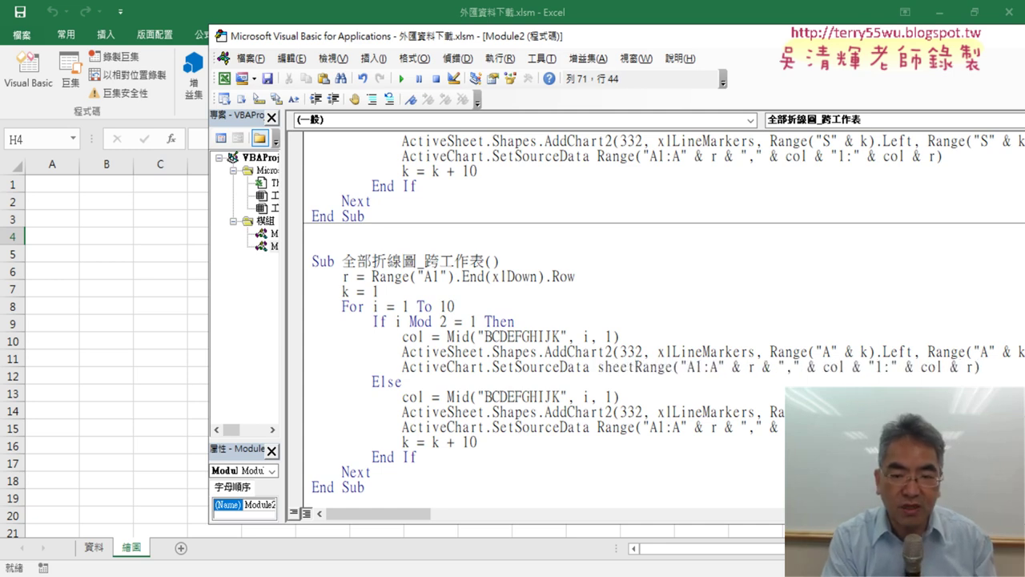
text(s)
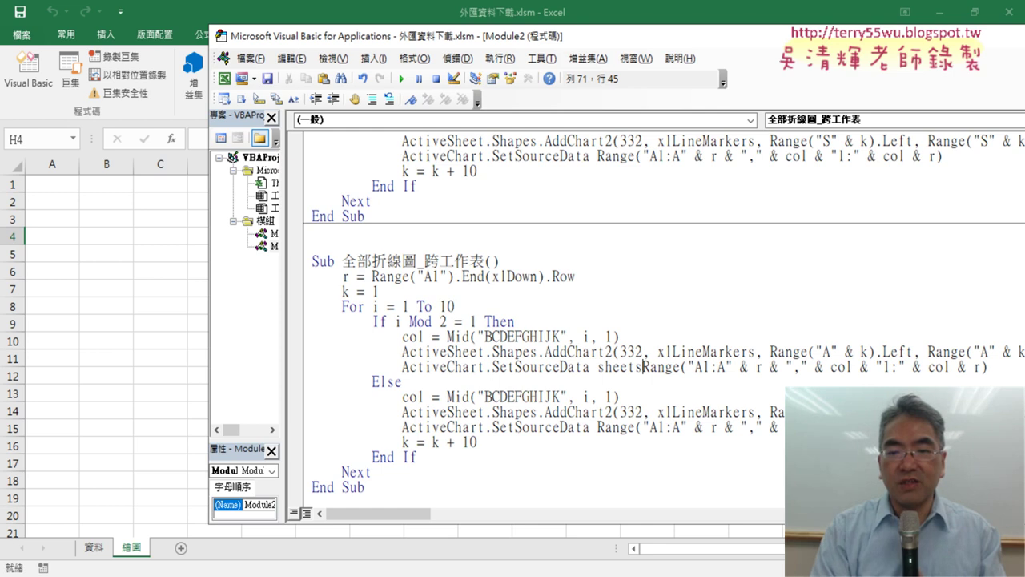
text(())
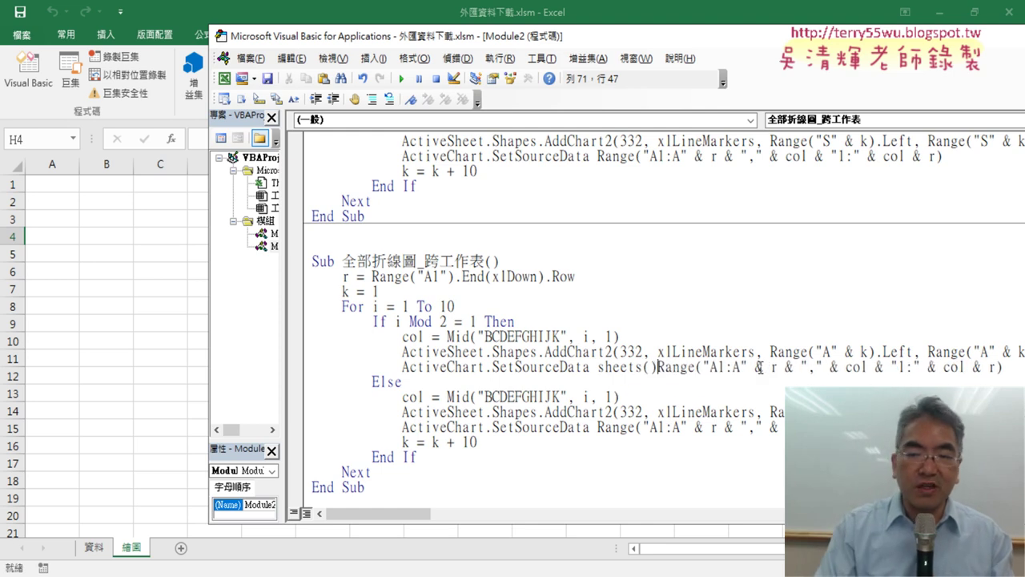
key(Left)
text(1)
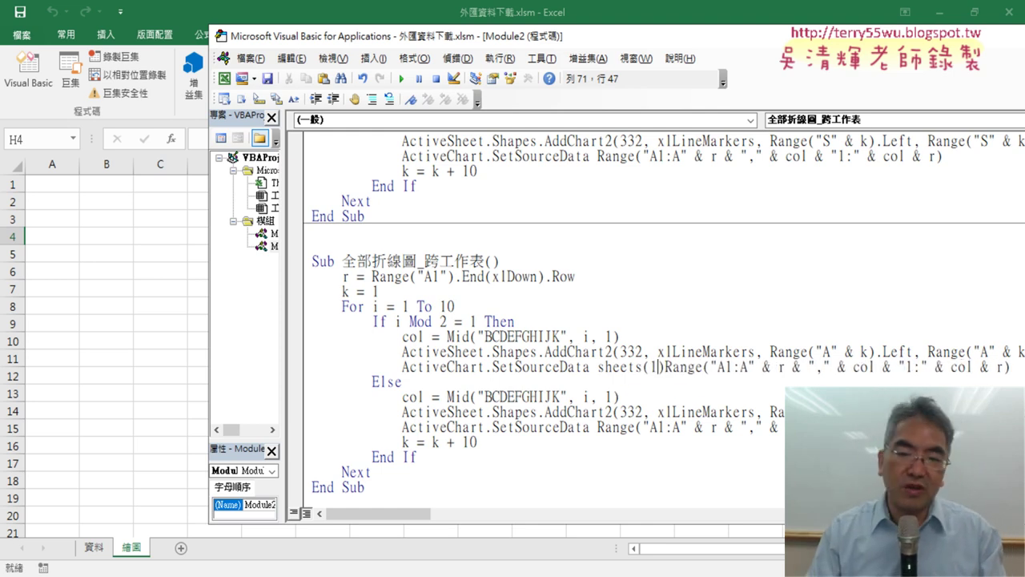
key(Right)
text(.)
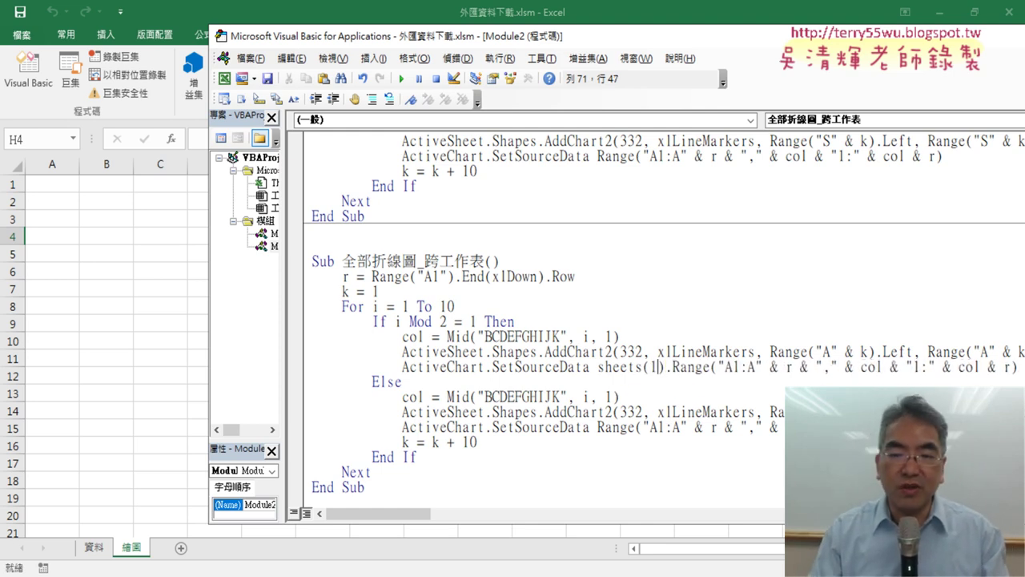
key(Delete)
text("")
key(Left)
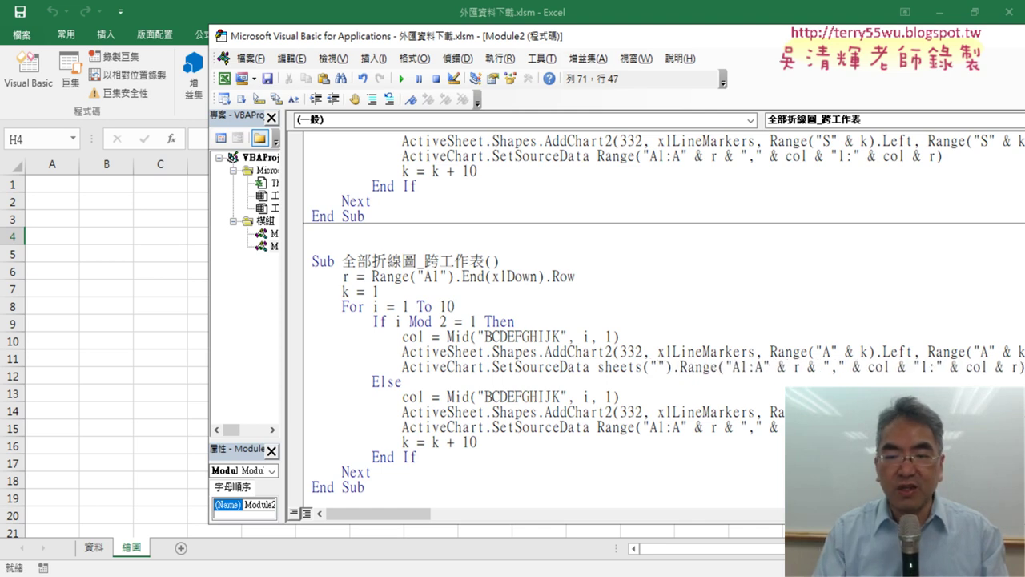
key(Left)
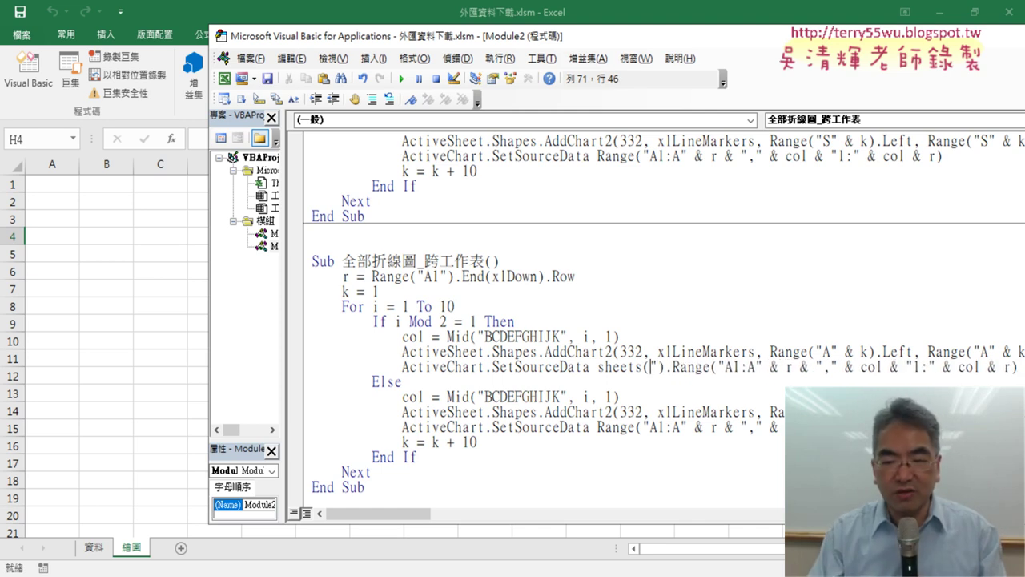
key(Delete)
key(Delete)
text(1)
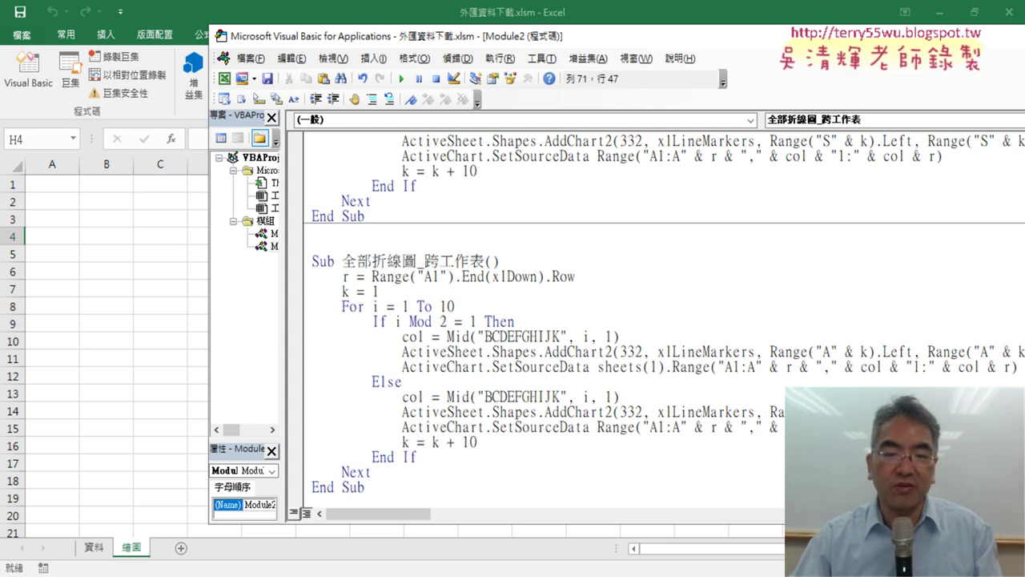
click(777, 414)
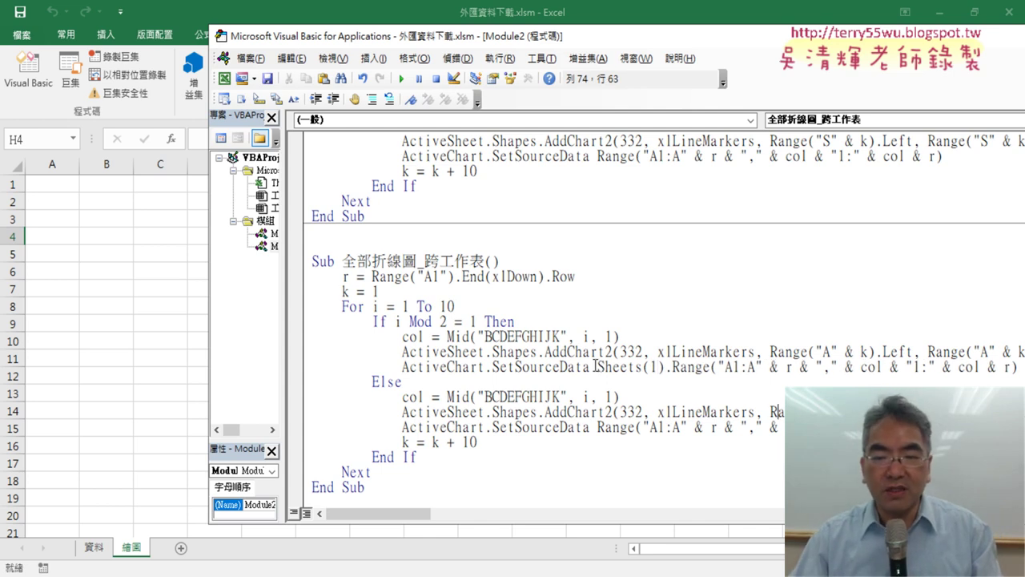
Copy the Sheets(1). prefix onto the Else branch's SetSourceData line
drag(599, 366, 676, 366)
key(ctrl+c)
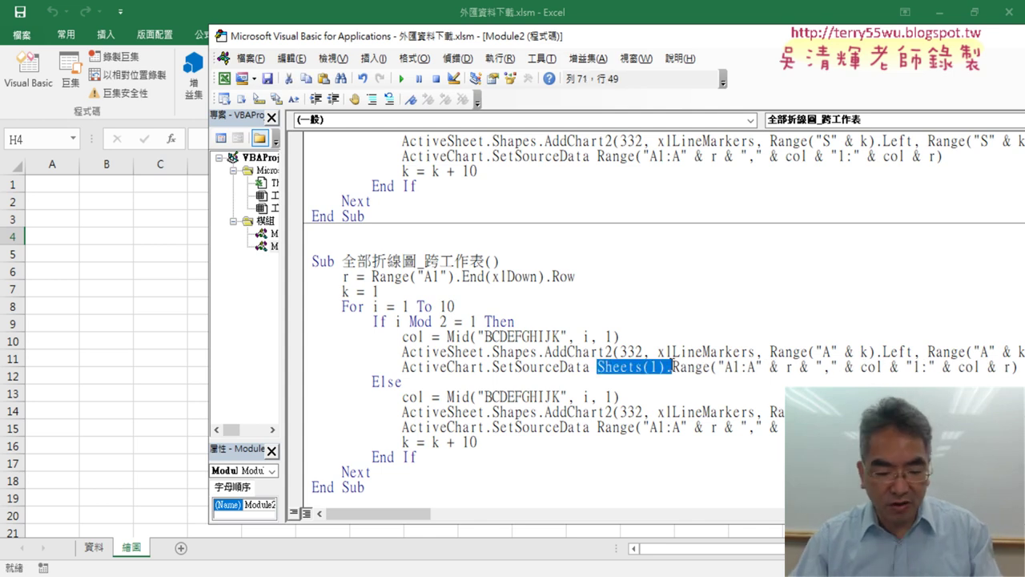
click(597, 427)
key(ctrl+v)
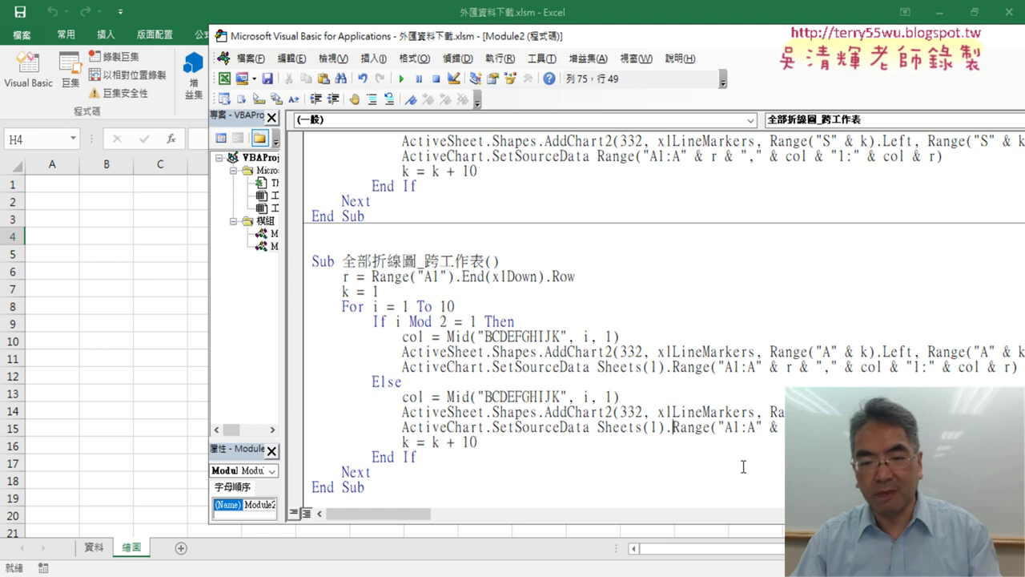
key(Down)
key(Down)
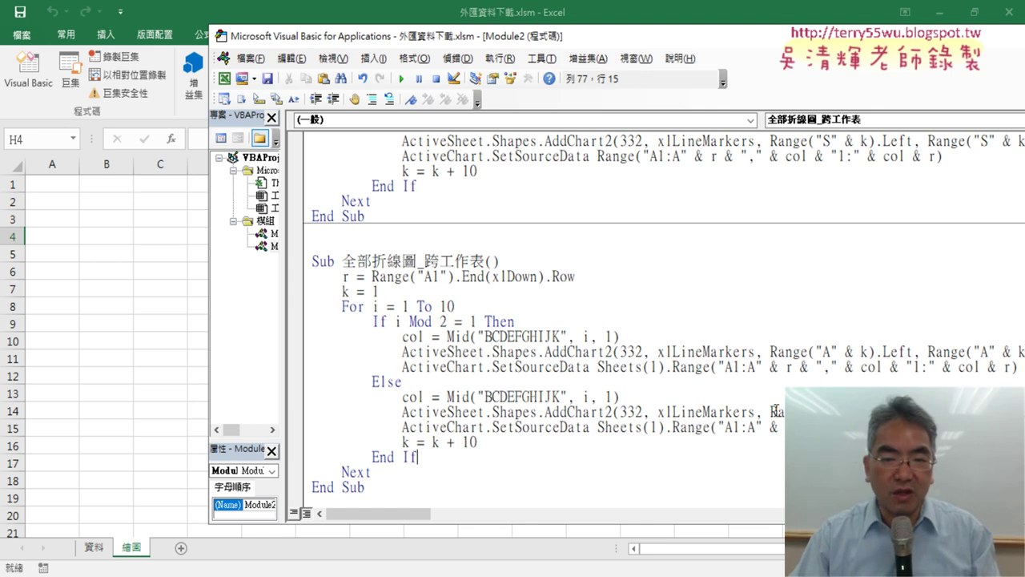
drag(672, 40, 516, 34)
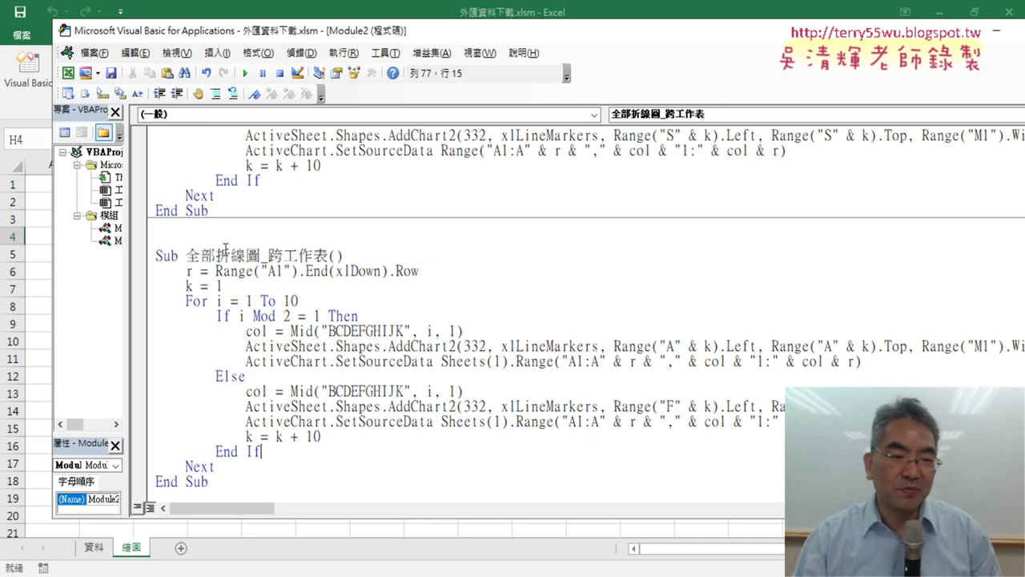
double_click(192, 274)
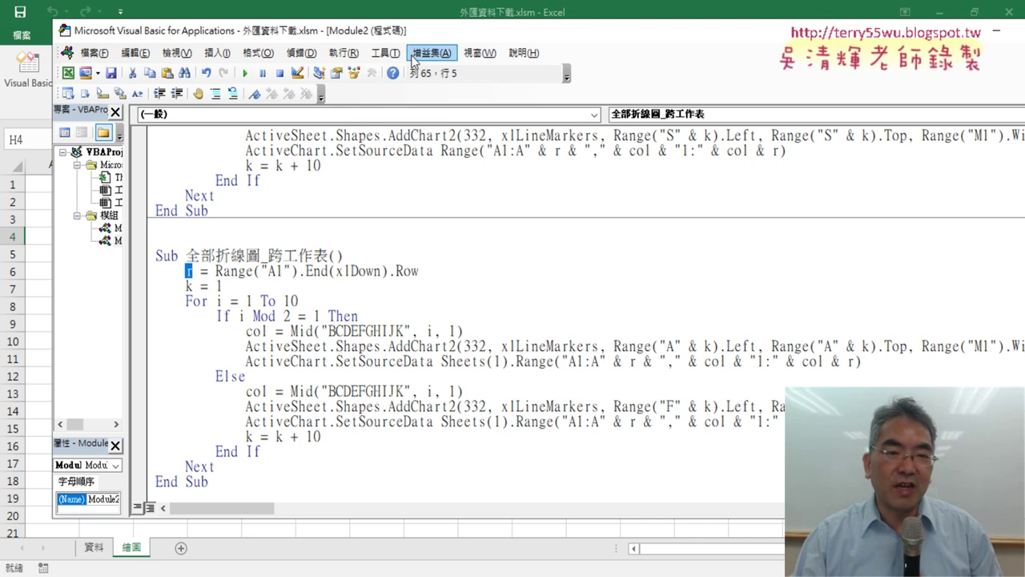
drag(427, 38, 534, 45)
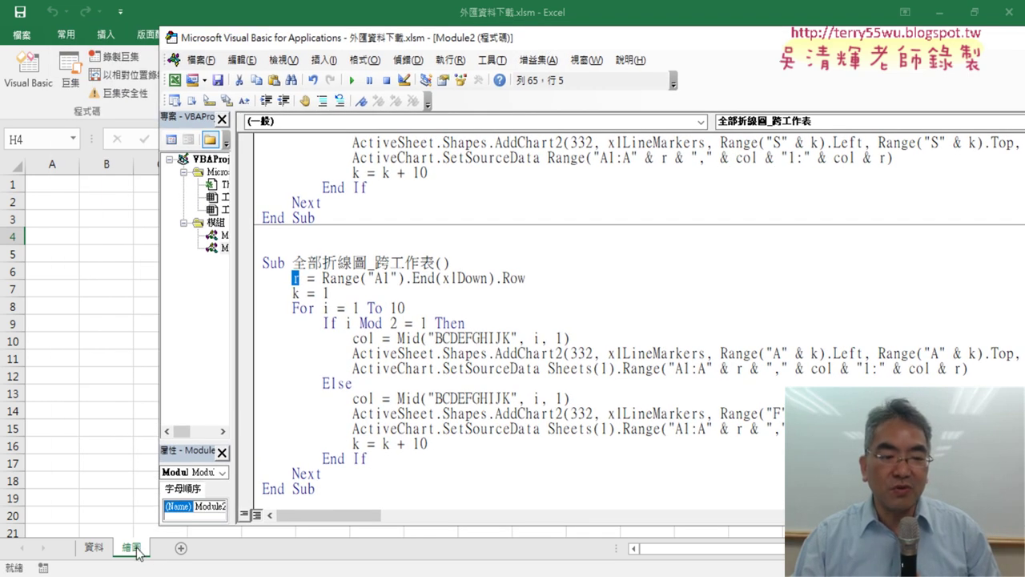
click(52, 188)
click(54, 184)
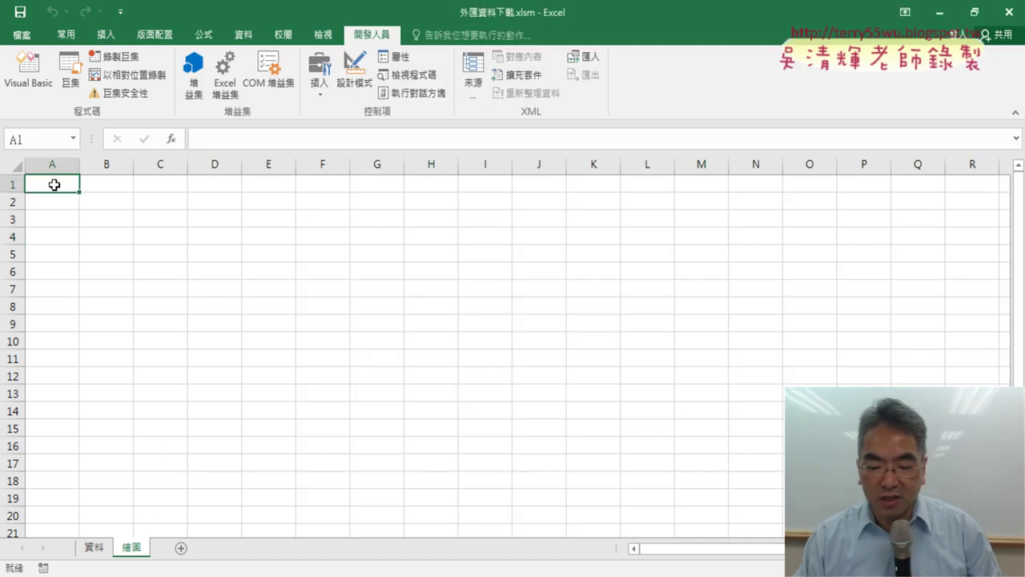
key(ctrl+Down)
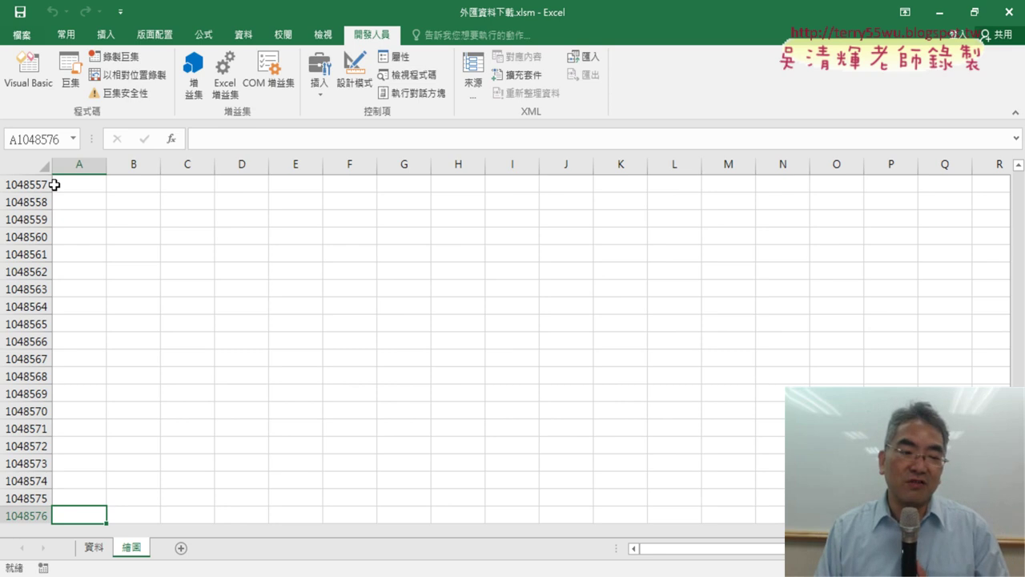
key(ctrl+Up)
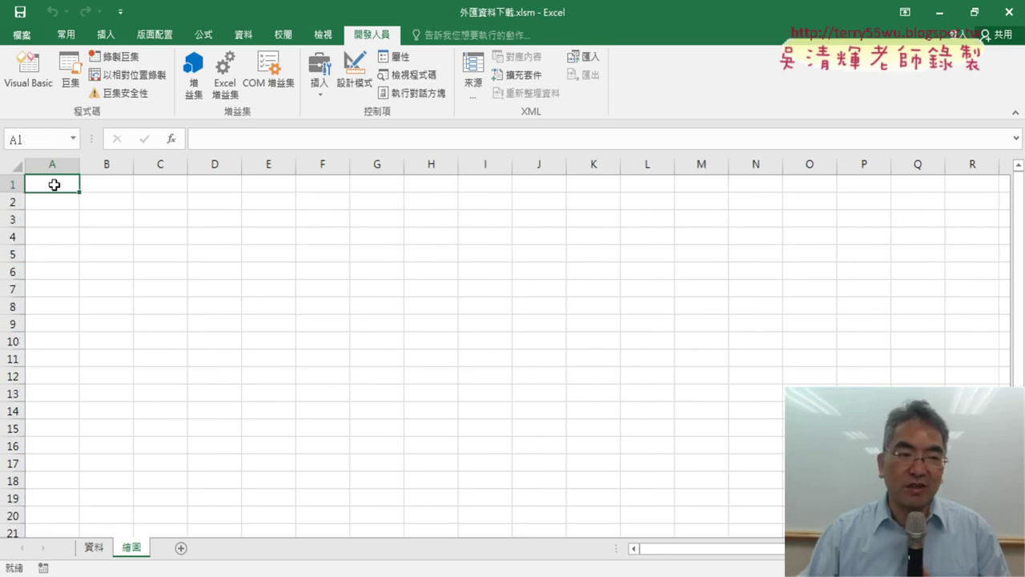
click(50, 77)
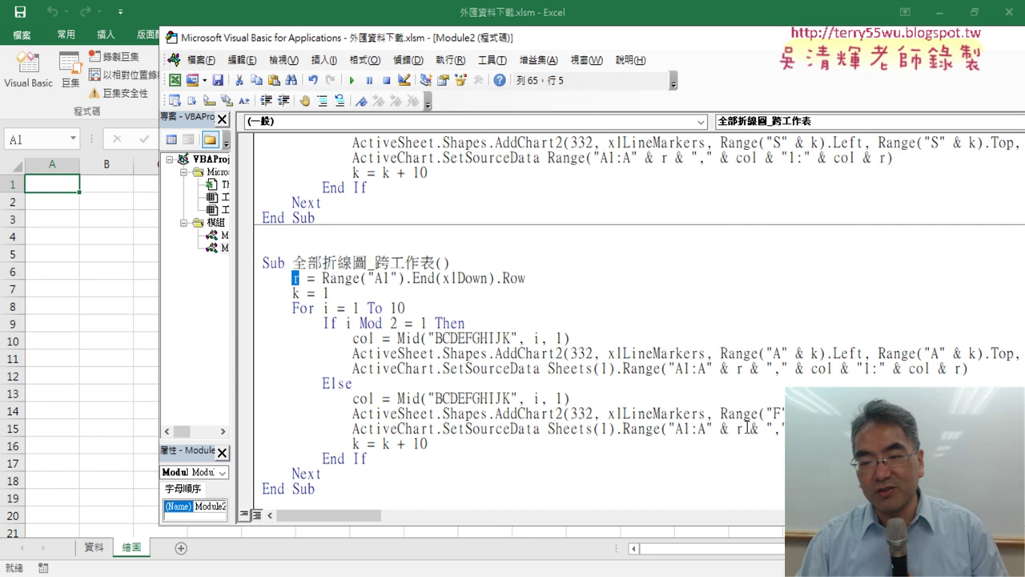
Paste the copied Sheets(1). prefix before Range("A1") on the r = row-count line
double_click(741, 428)
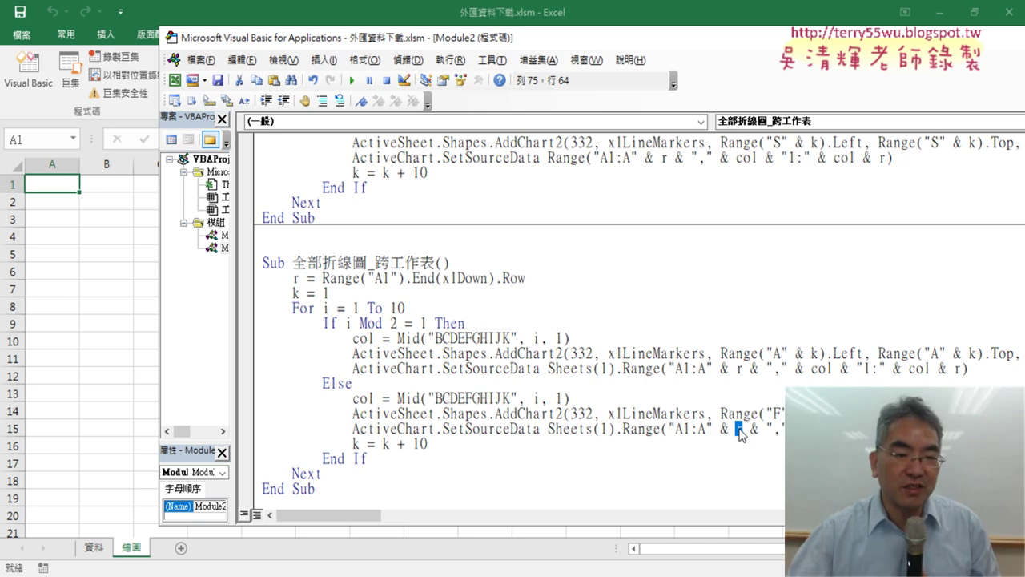
click(323, 278)
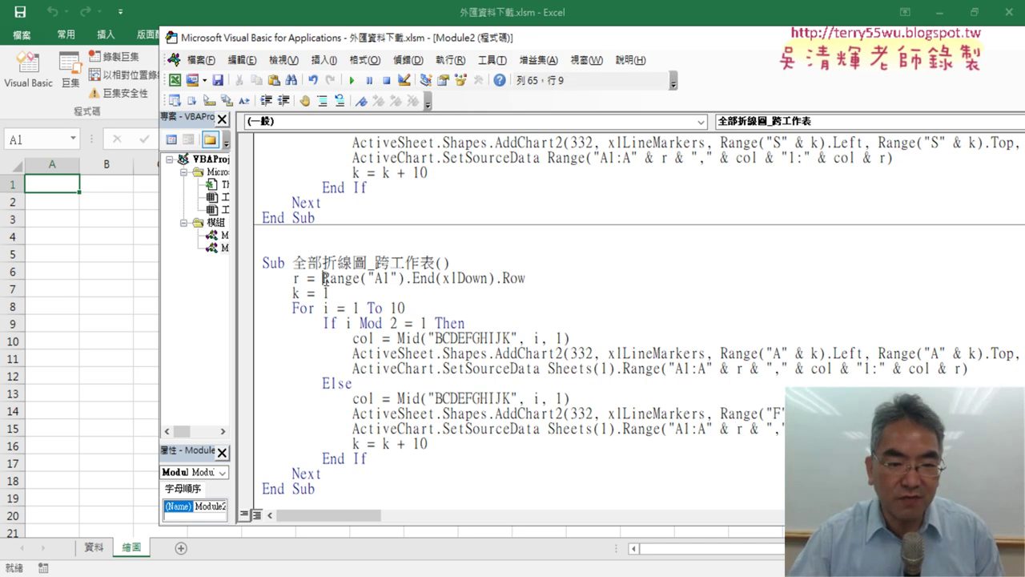
drag(548, 371, 612, 372)
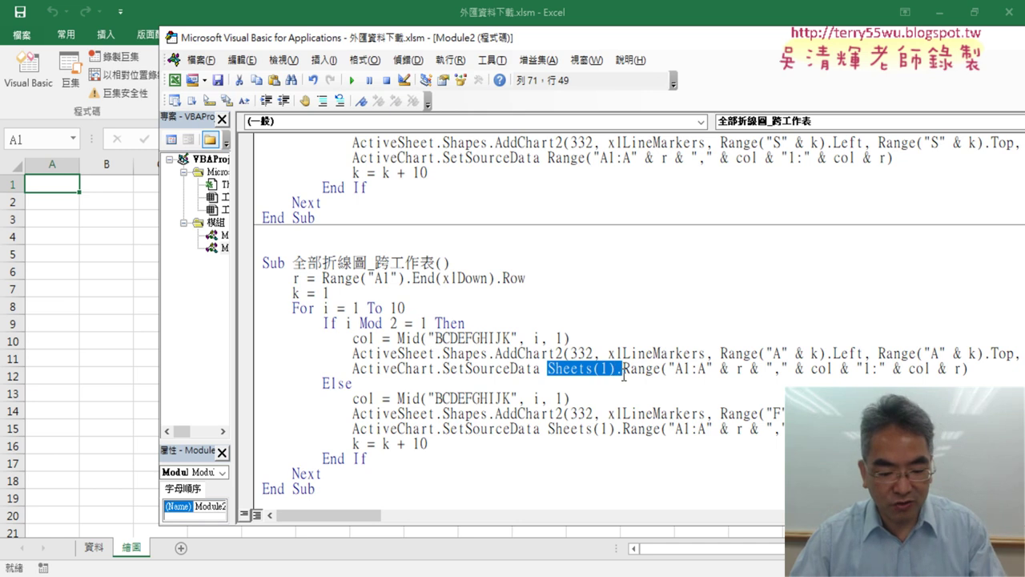
click(324, 278)
key(ctrl+v)
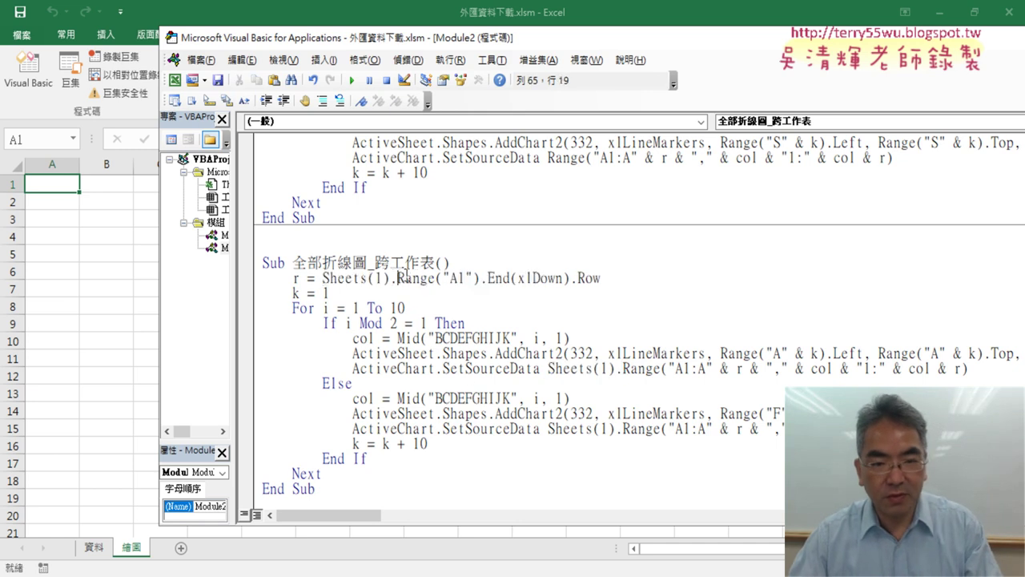
click(472, 376)
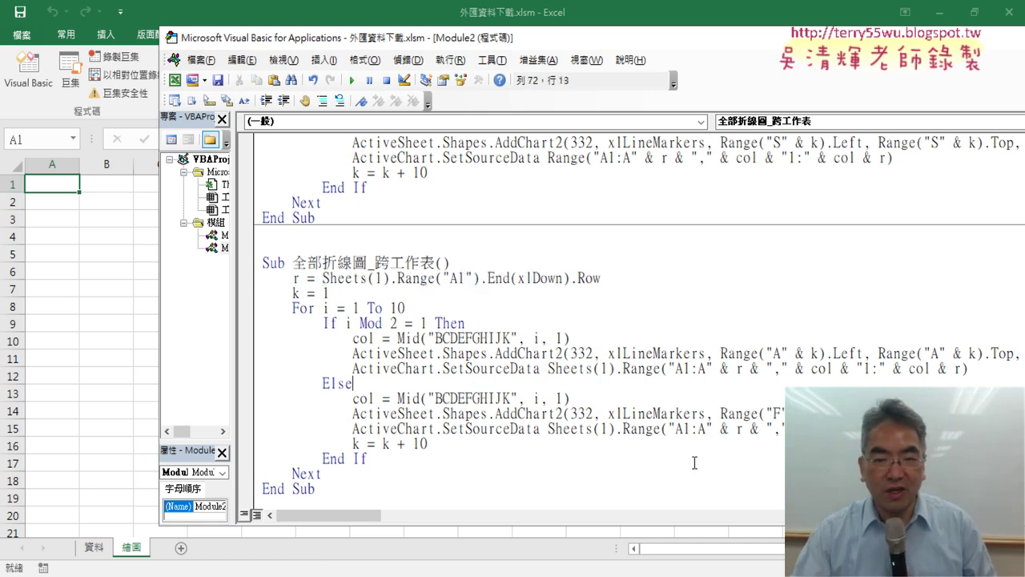
drag(602, 41, 487, 41)
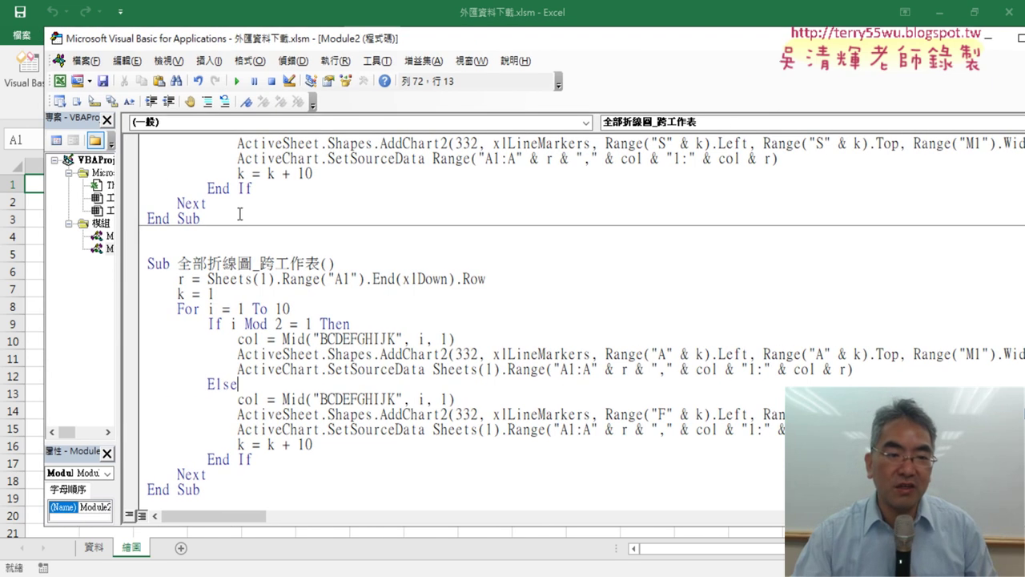
drag(253, 263, 330, 263)
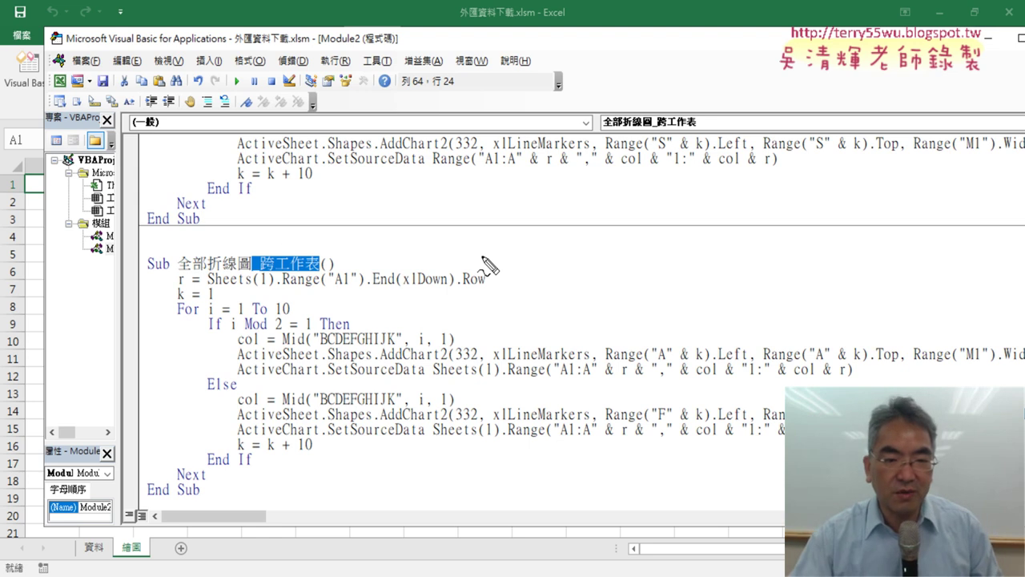
drag(286, 223, 265, 256)
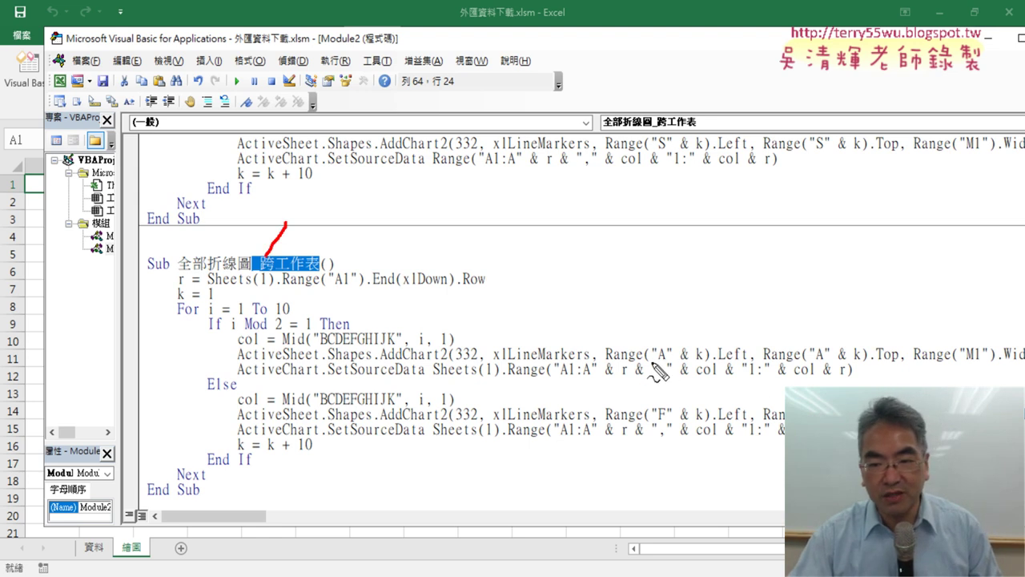
drag(651, 363, 673, 362)
drag(809, 362, 827, 361)
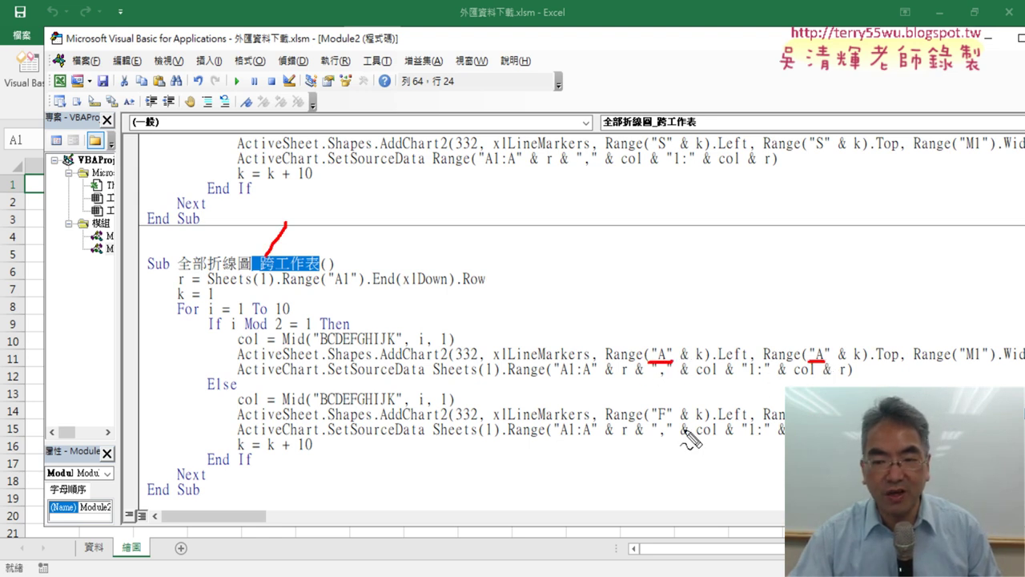
drag(651, 418, 677, 417)
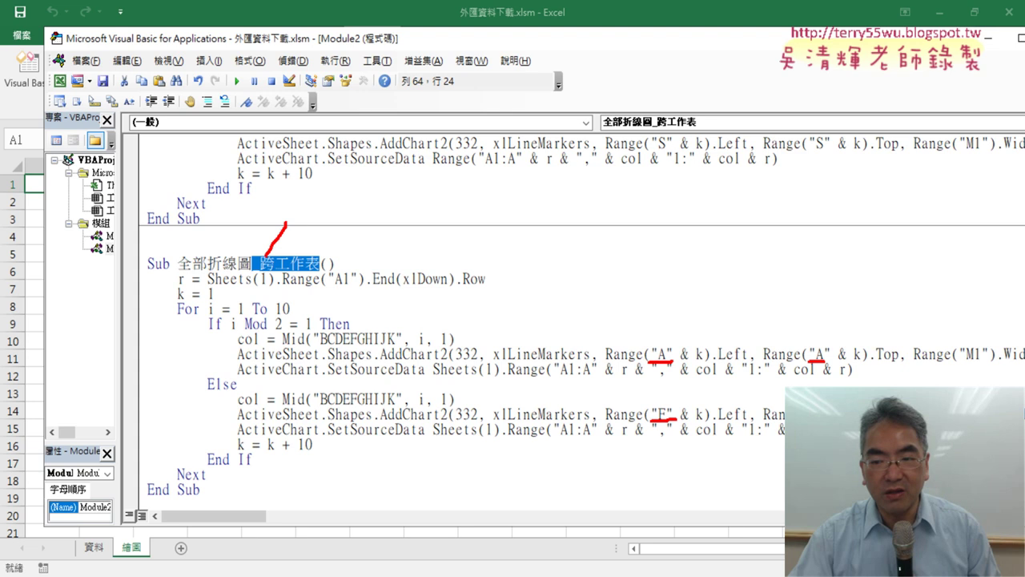
drag(733, 301, 797, 325)
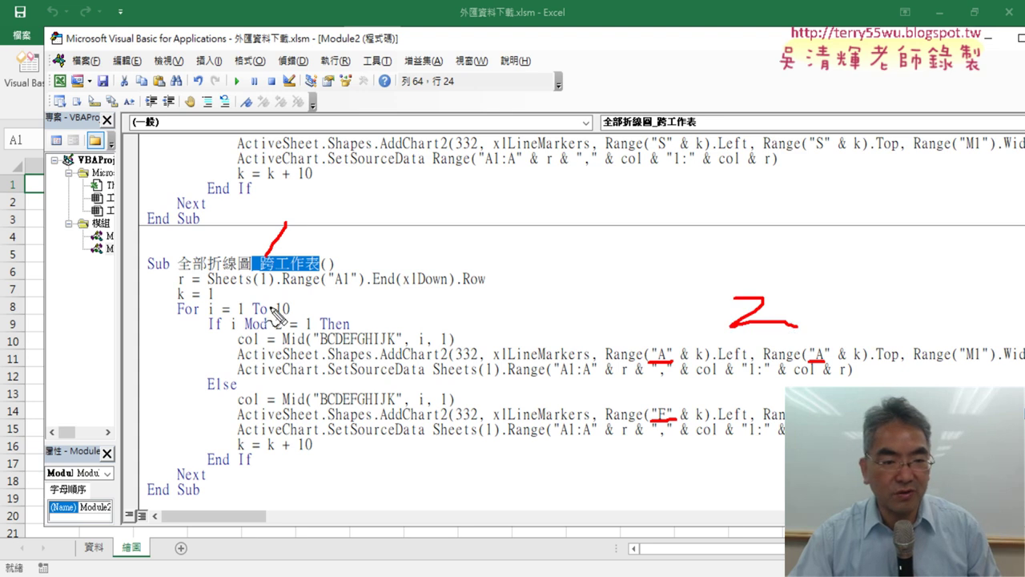
drag(432, 381, 517, 384)
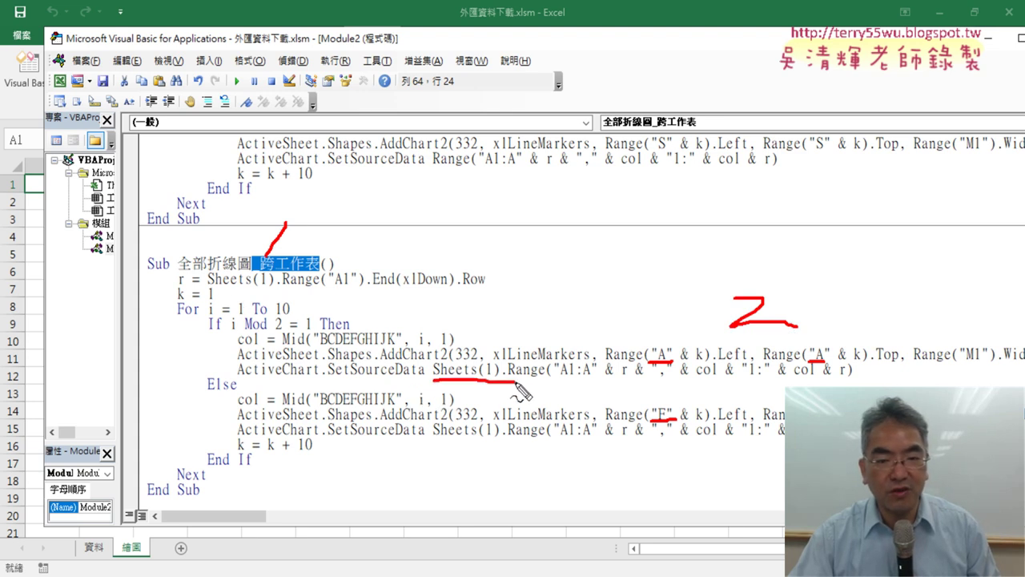
drag(435, 438, 508, 437)
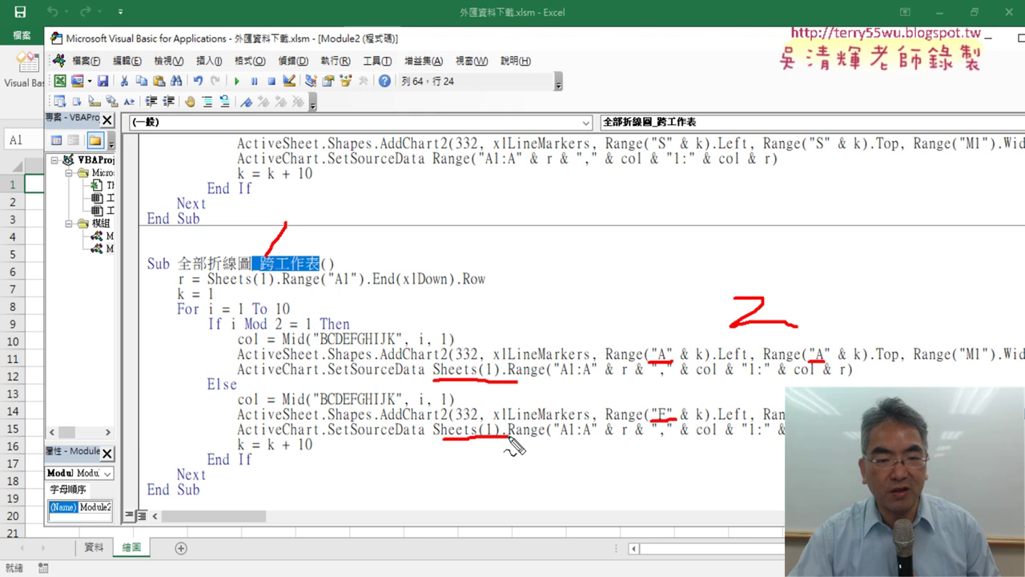
drag(213, 284, 292, 285)
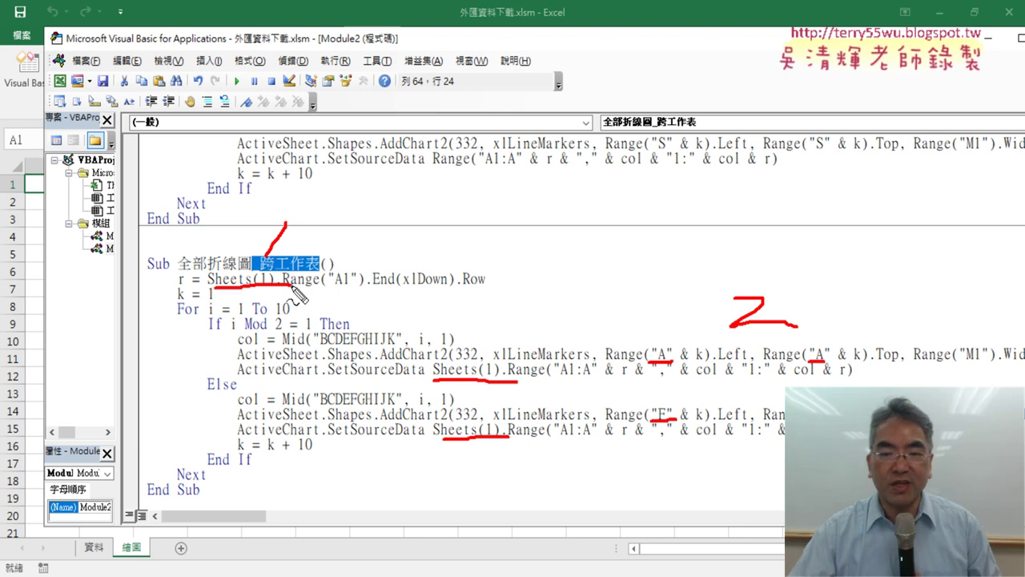
key(Escape)
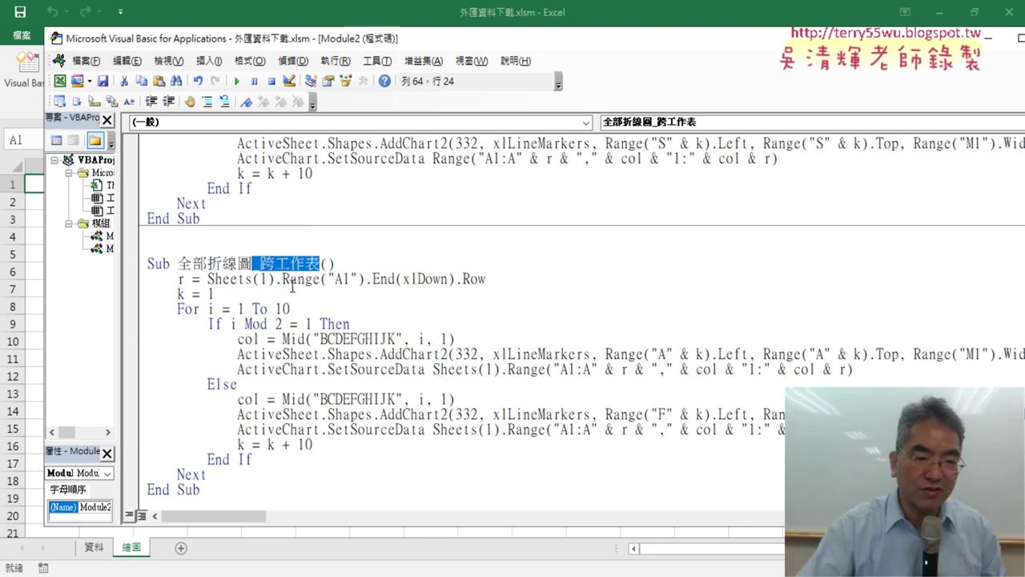
click(334, 338)
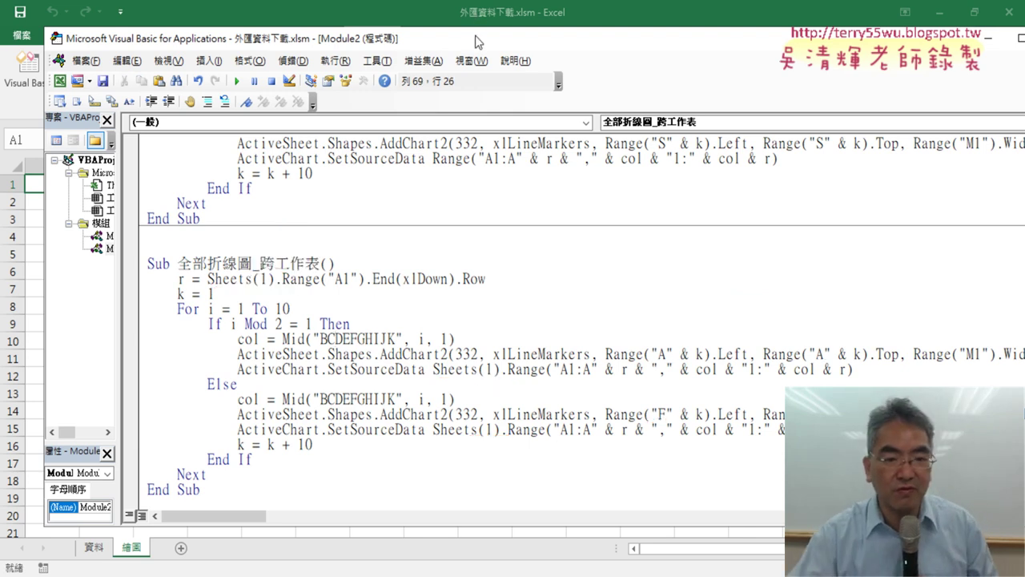
Run 全部折線圖_跨工作表 and look over the resulting currency chart grid on the 繪圖 sheet
drag(478, 41, 710, 36)
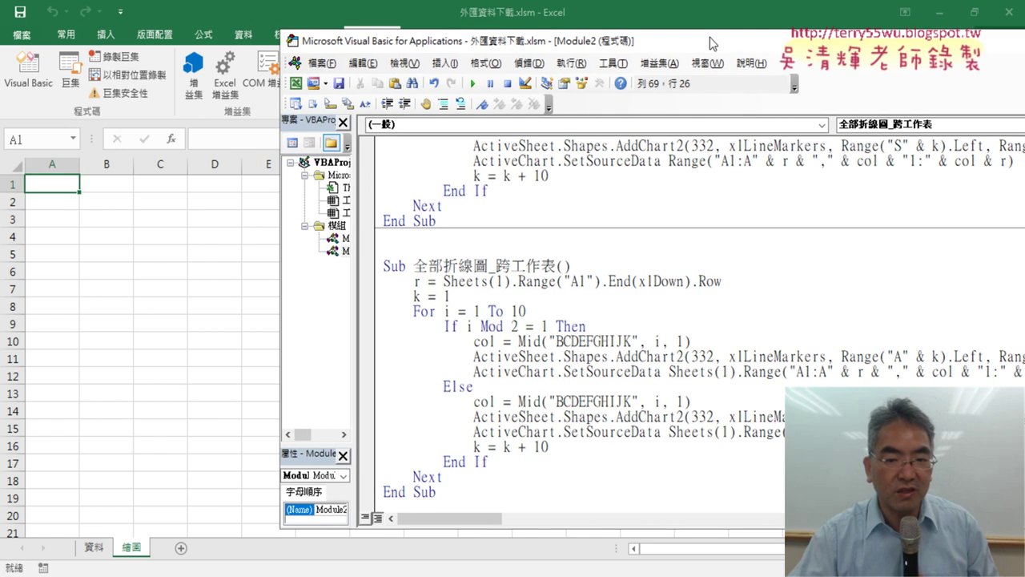
click(472, 83)
key(alt+F11)
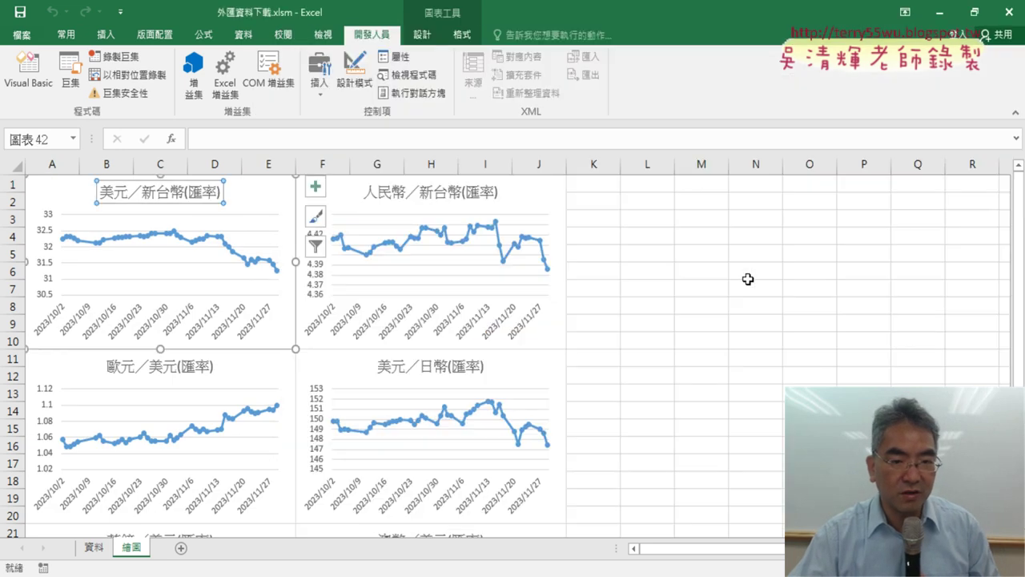
click(830, 289)
scroll(714, 286, down, 5)
scroll(714, 286, down, 4)
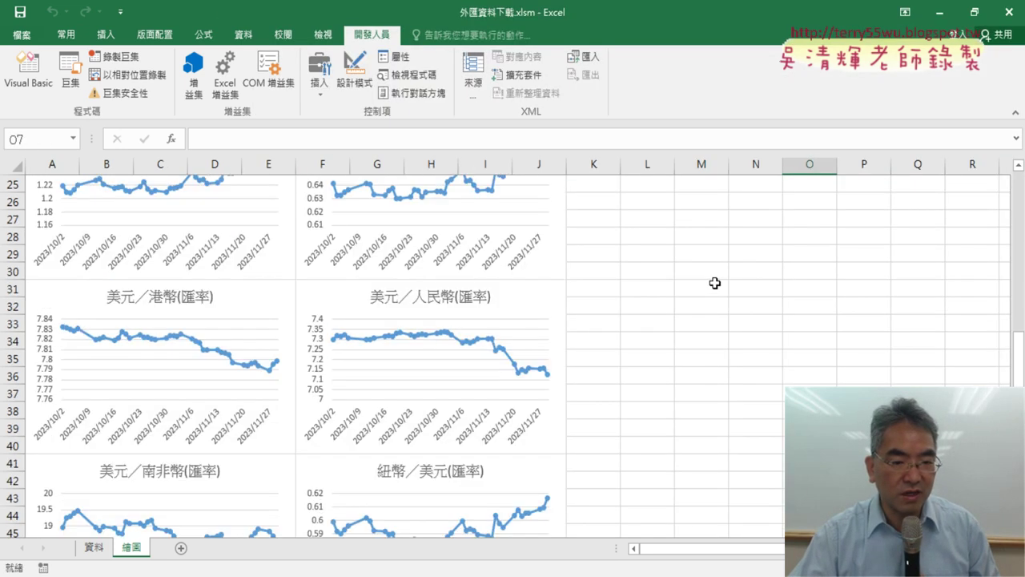
scroll(714, 286, down, 5)
scroll(694, 285, up, 6)
scroll(695, 285, up, 8)
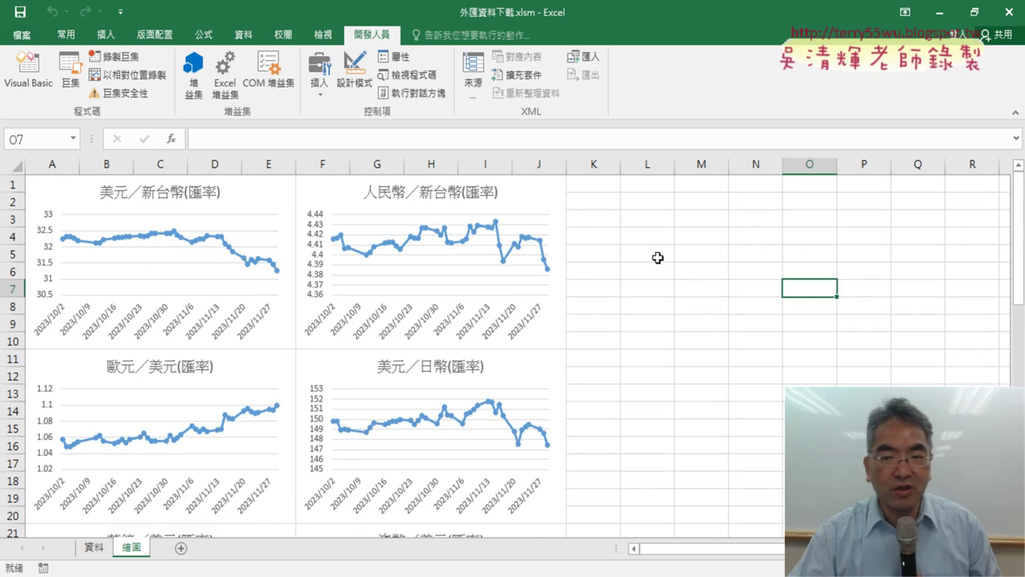
click(319, 80)
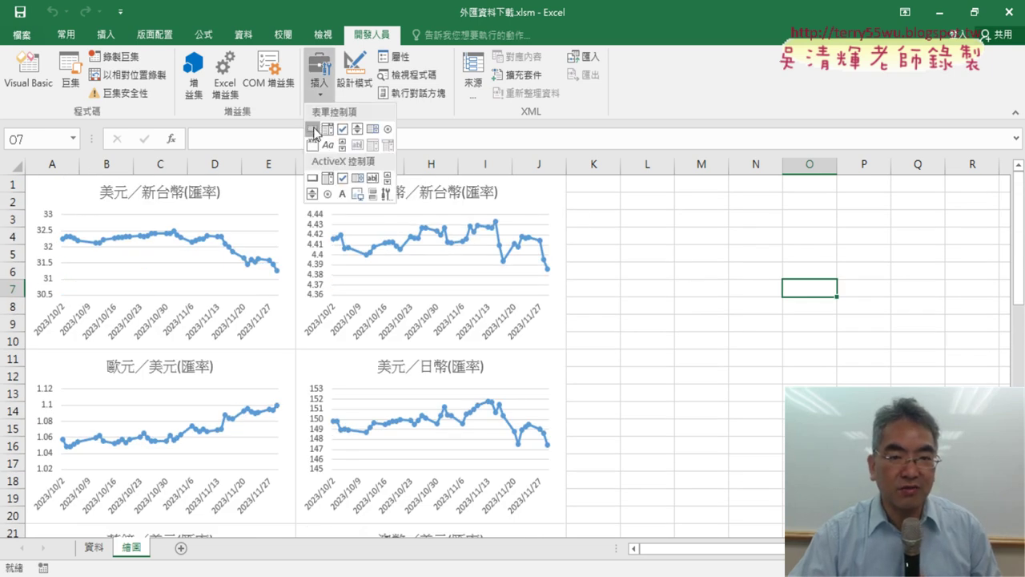
Draw a Form Control button over K1:N2 and assign it the 全部折線圖_跨工作表 macro
click(314, 130)
drag(604, 182, 622, 196)
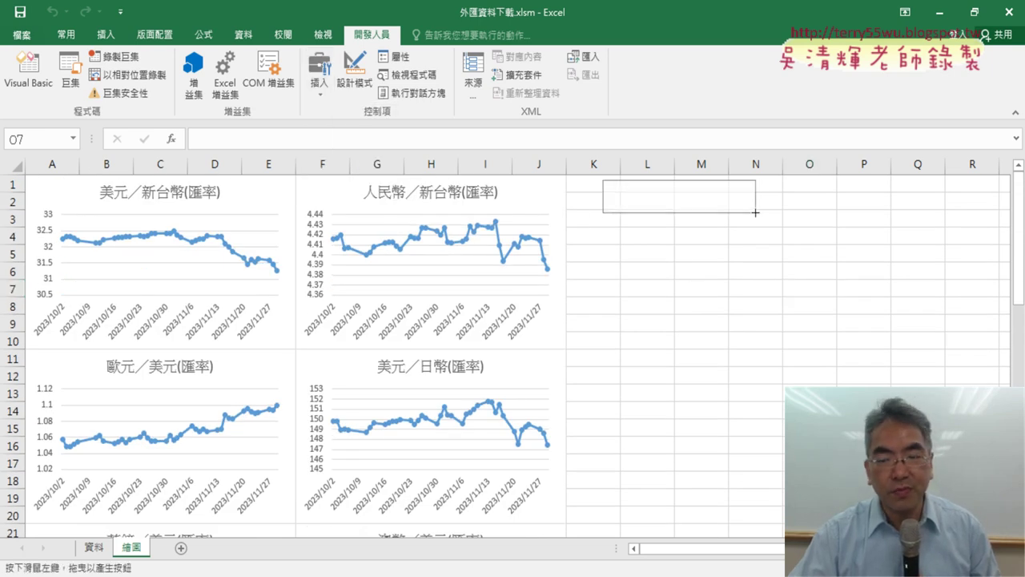
drag(751, 214, 765, 212)
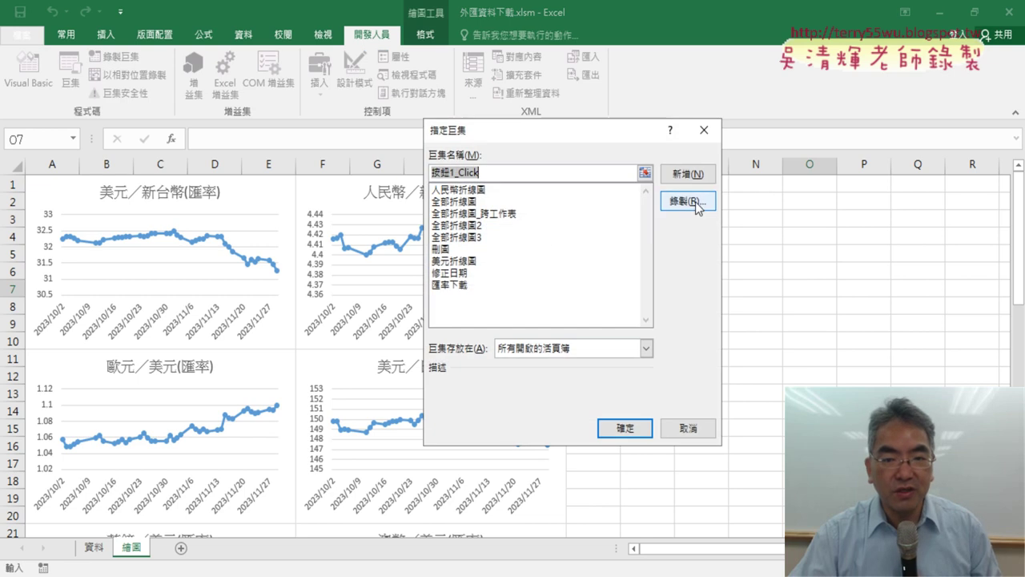
click(492, 214)
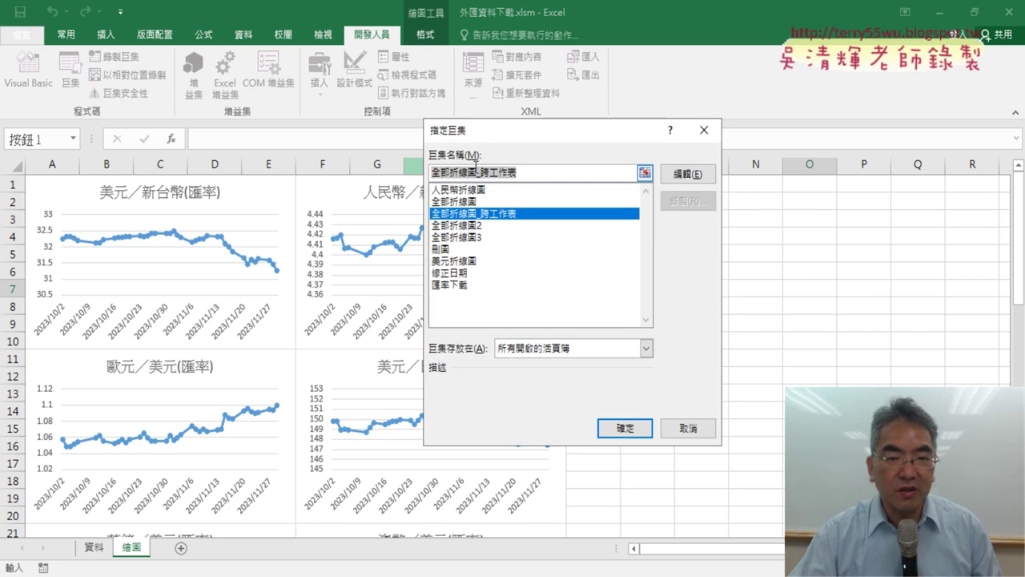
right_click(476, 168)
click(525, 200)
click(624, 427)
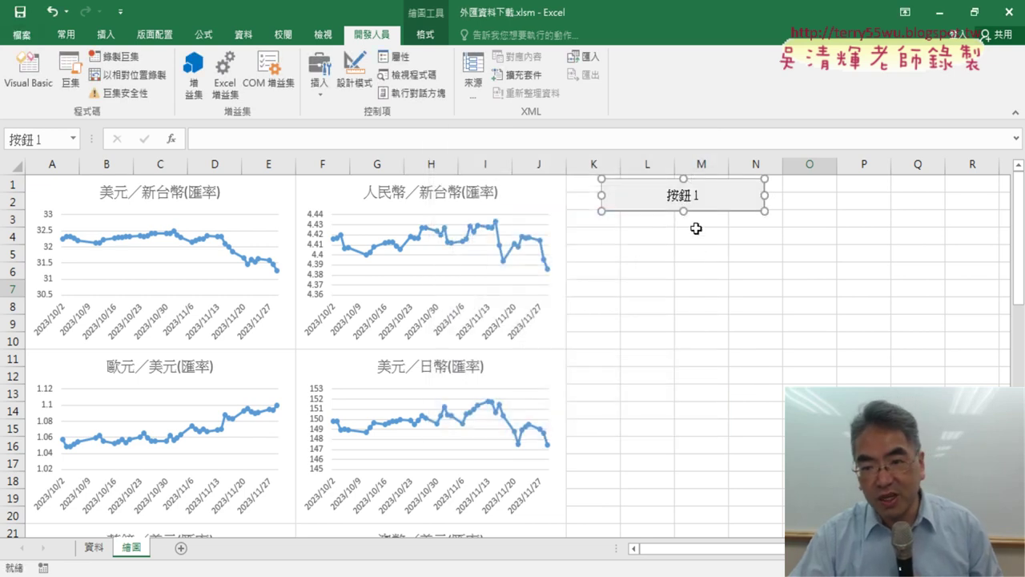
Caption the button 全部折線圖_跨工作表 and copy it, selecting K3 for the duplicate
drag(702, 196, 669, 196)
key(BackSpace)
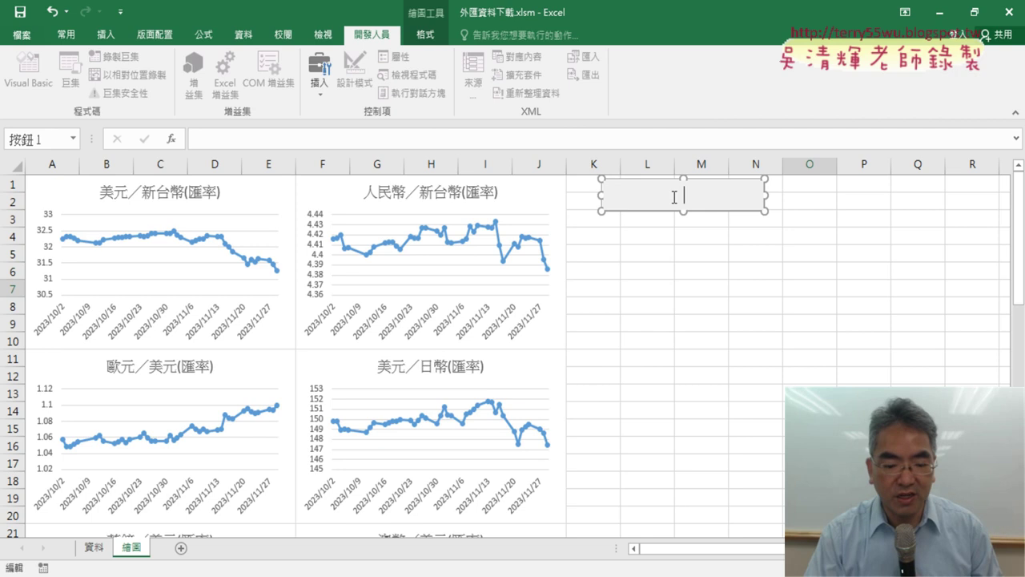
text(全部折線圖_跨工作表)
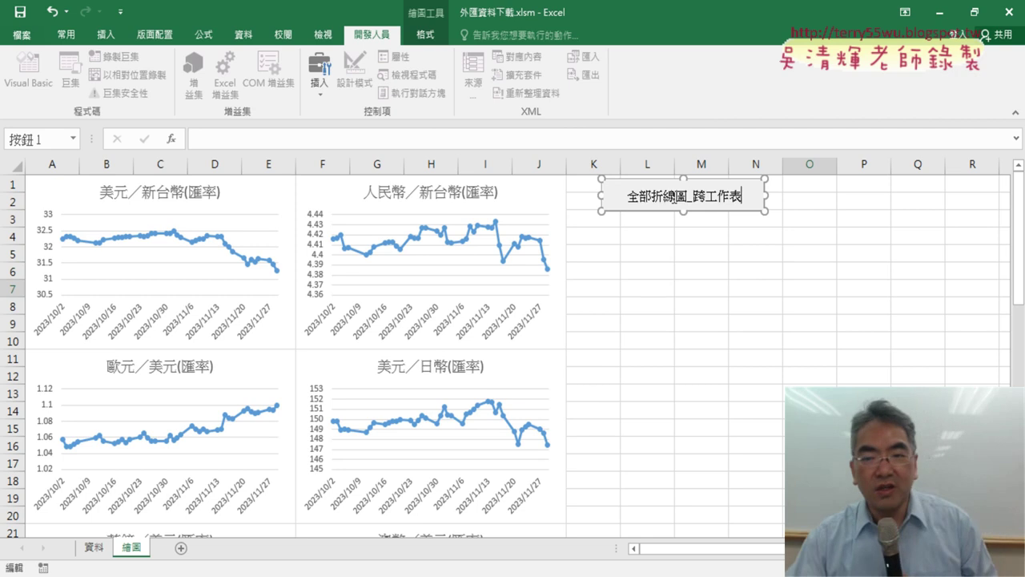
click(705, 305)
right_click(673, 202)
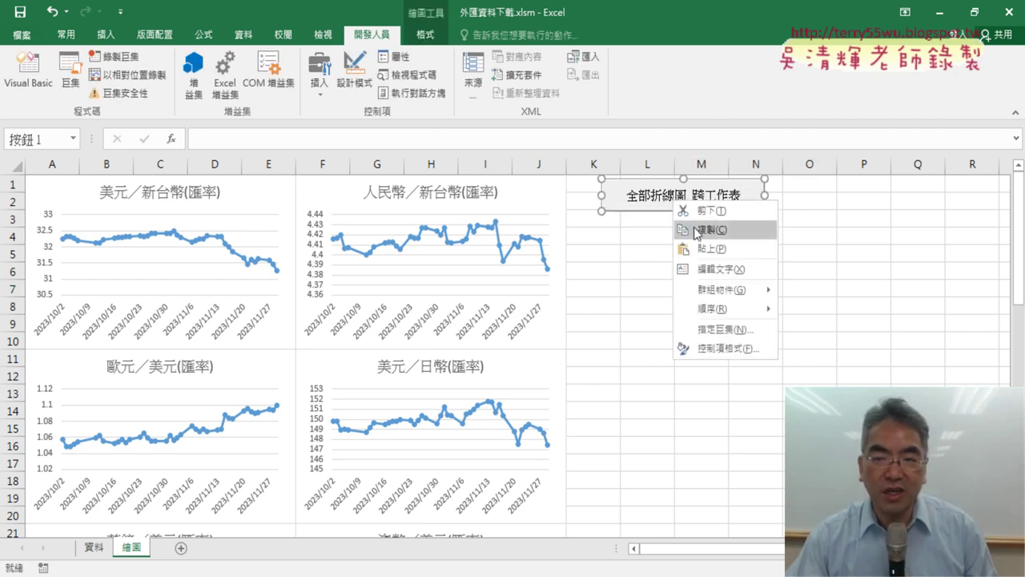
click(695, 232)
click(605, 223)
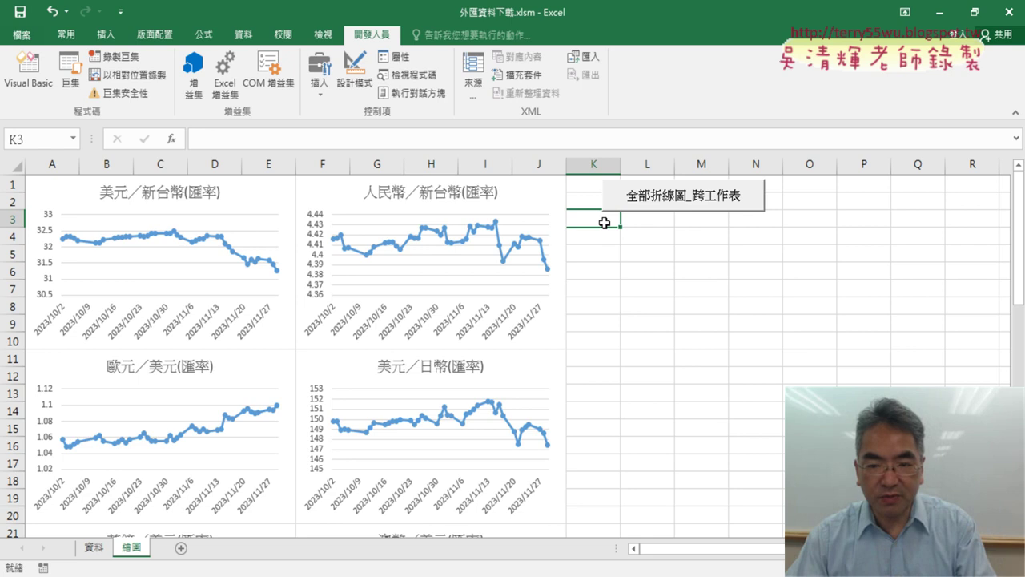
Paste a copy of the button at K3 and assign it the 刪圖 macro
key(ctrl+v)
right_click(724, 224)
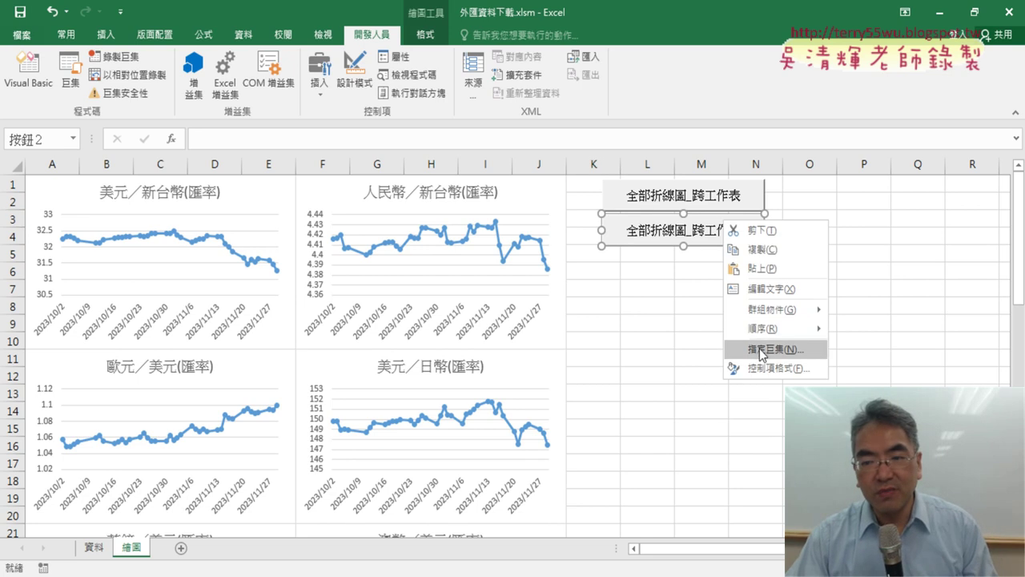
click(761, 351)
click(633, 301)
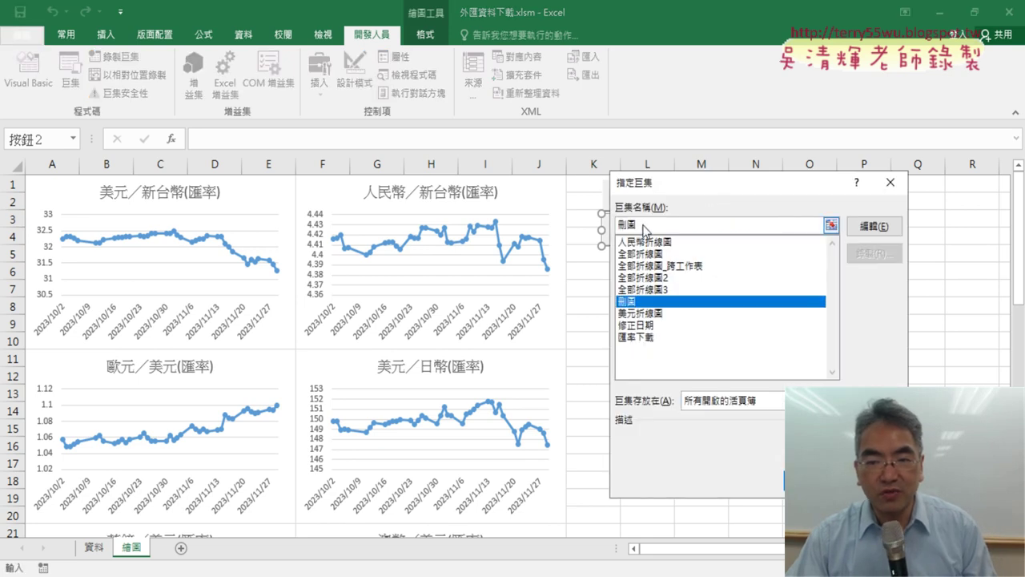
click(813, 481)
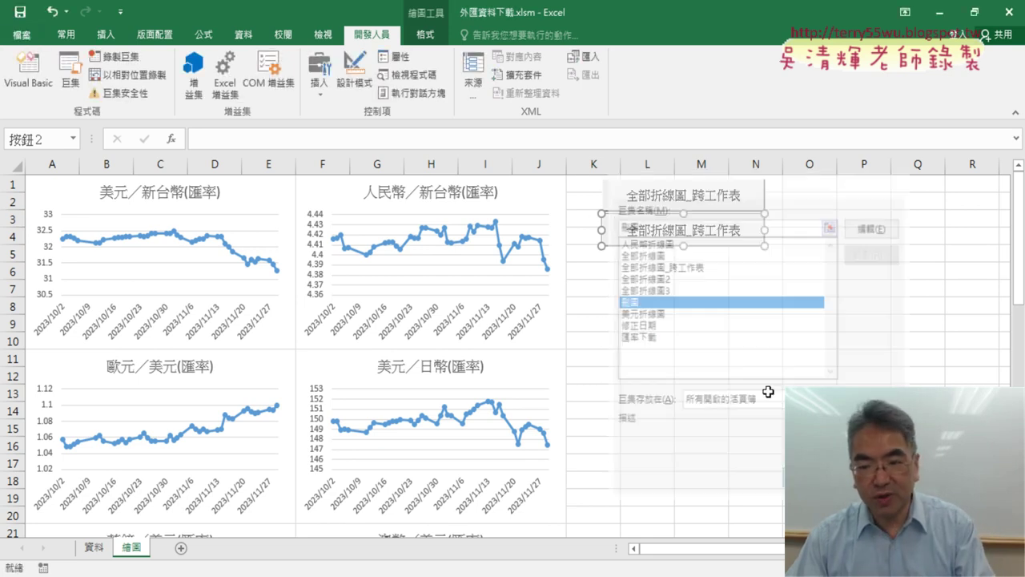
Caption the copied button 刪圖 and use it to delete all charts
click(633, 233)
key(Delete)
key(Delete)
key(Delete)
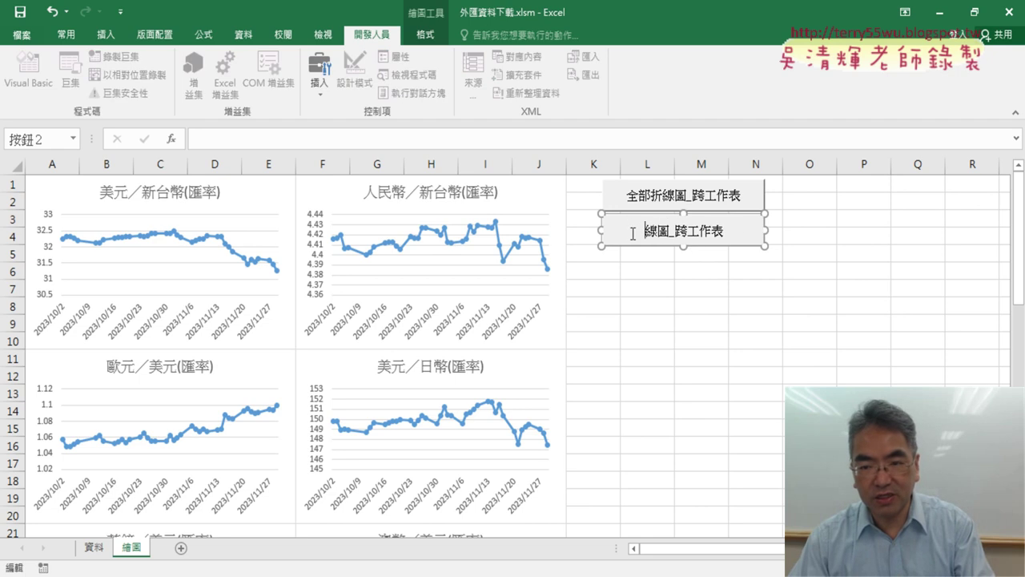
key(Delete)
key(Delete)
key(Delete)
key(Delete)
key(Delete)
text(刪圖)
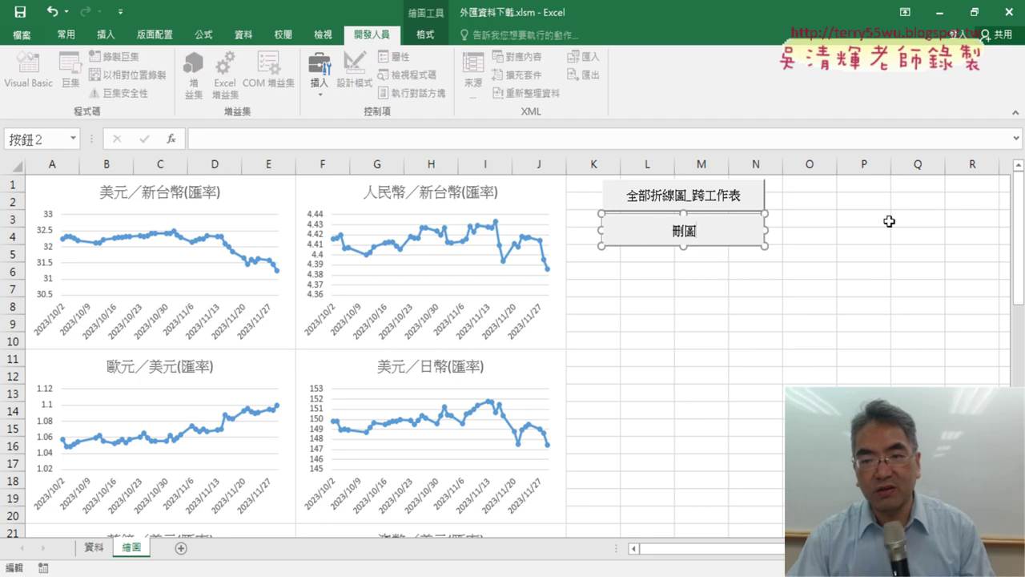
click(789, 282)
click(726, 239)
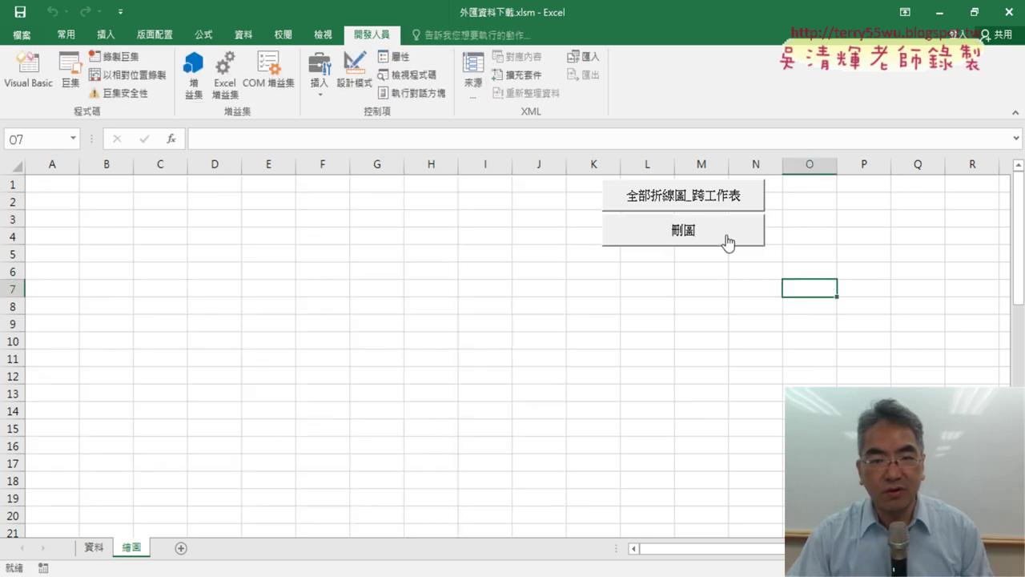
Test both buttons: draw, delete, then redraw all currency charts with 全部折線圖_跨工作表
click(727, 205)
click(713, 232)
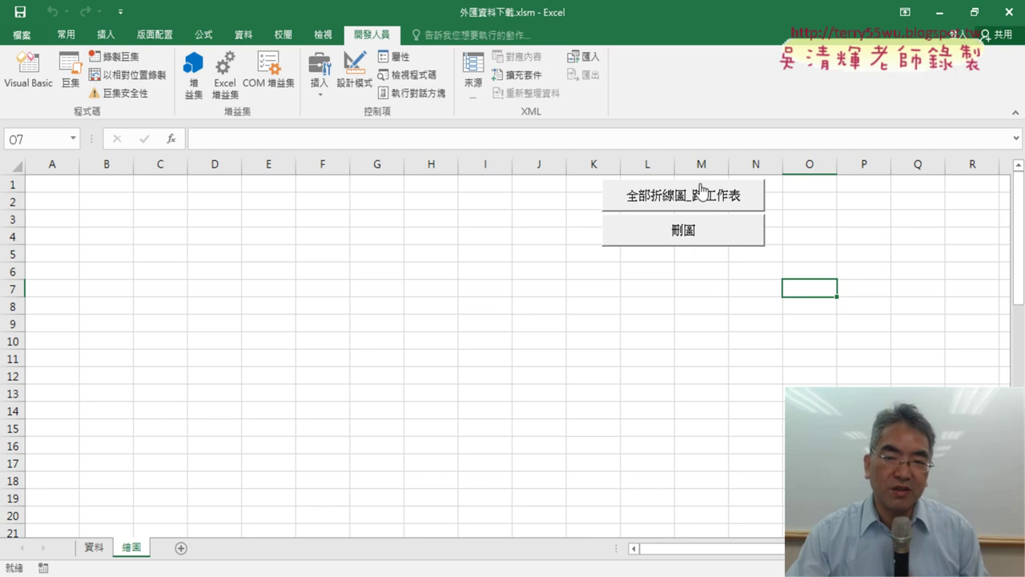
click(702, 190)
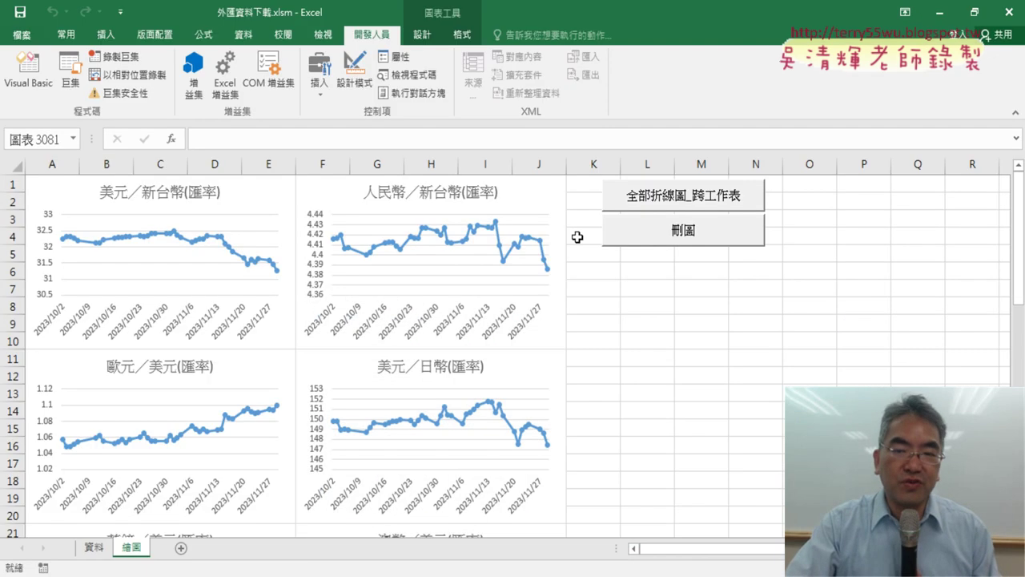
click(682, 359)
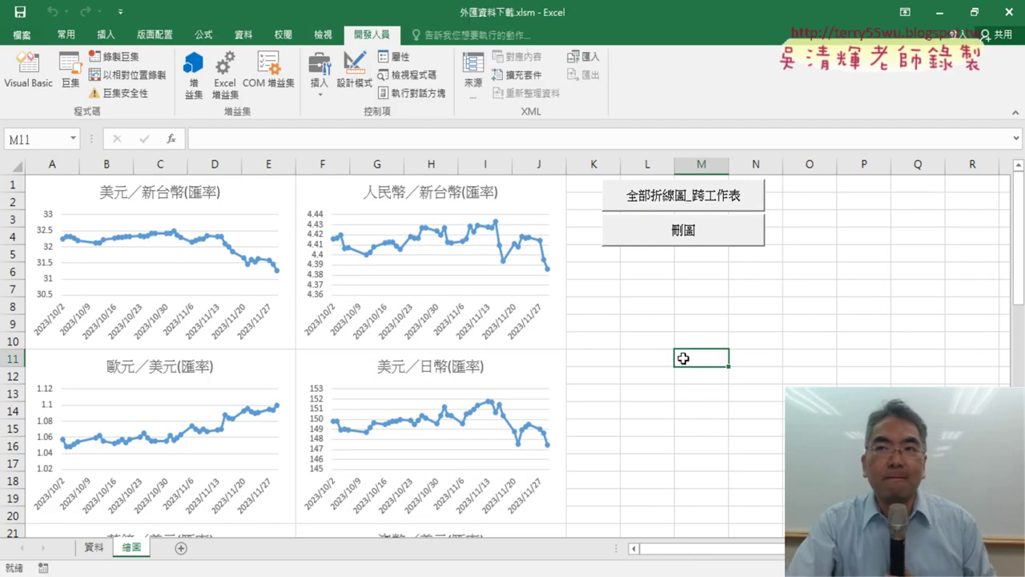
Reopen the Visual Basic editor showing Module2's 全部折線圖_跨工作表 code
click(29, 69)
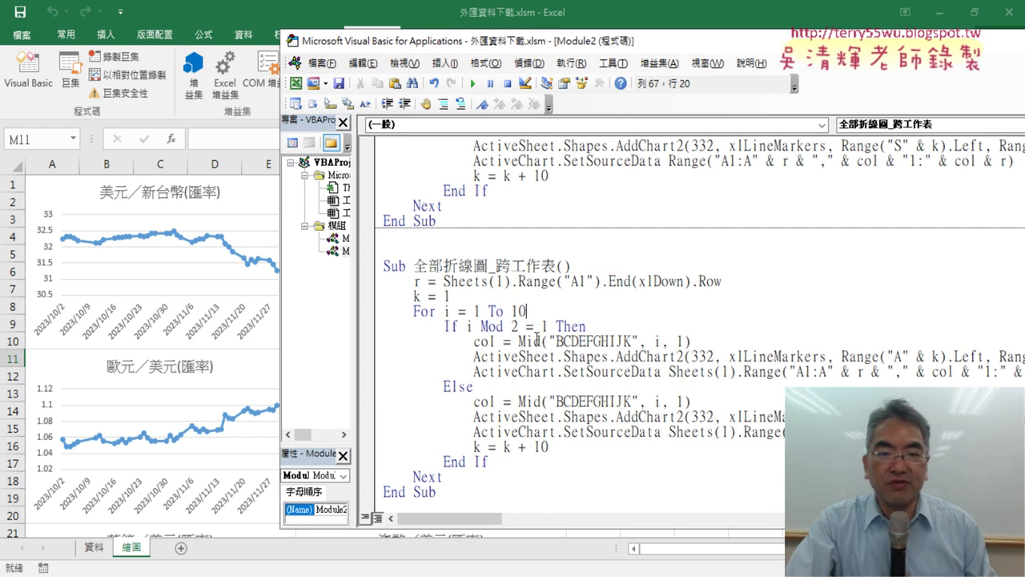